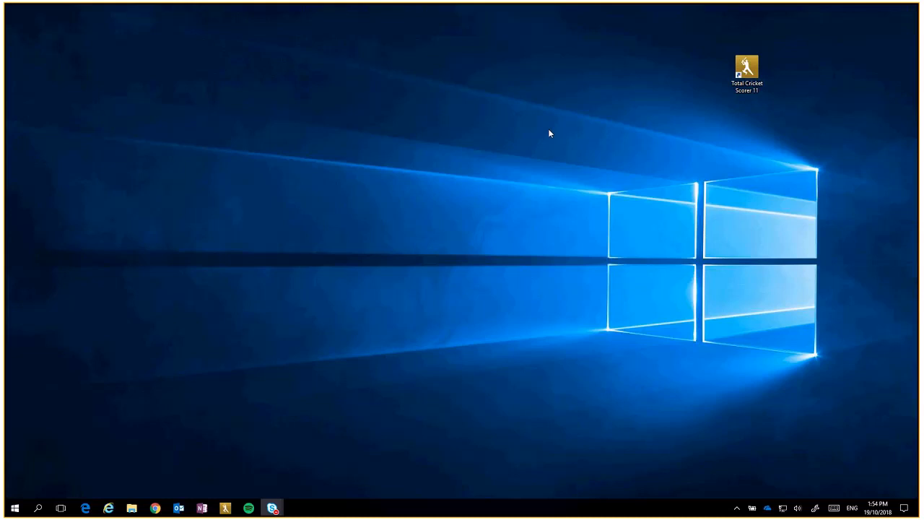
Step: Launch Total Cricket Scorer 11 and close the Tip of the day dialog
click(753, 67)
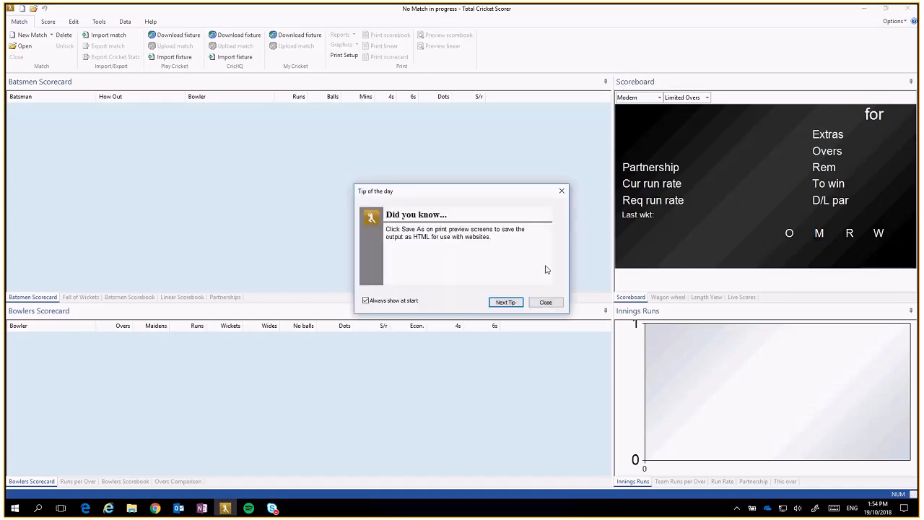
click(546, 302)
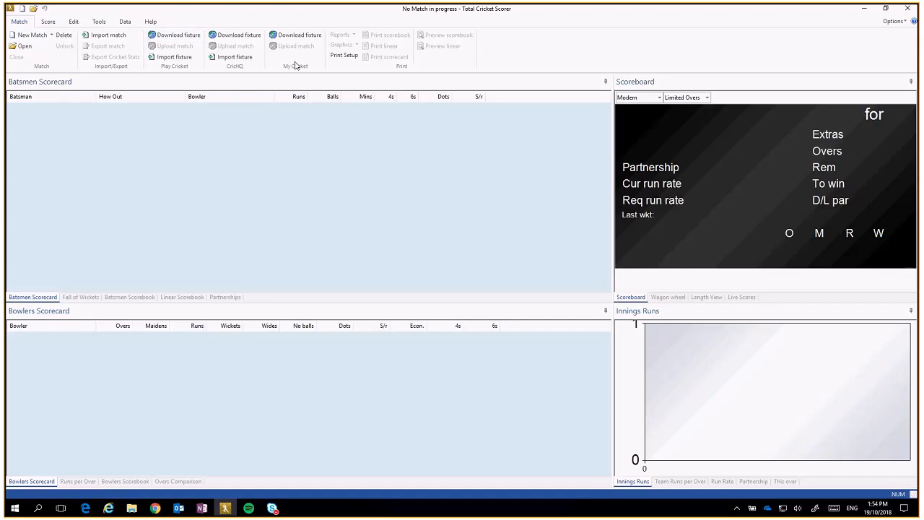
Step: Log in to MyCricket's fixture download with the account user name, password and User Type Admin
click(301, 37)
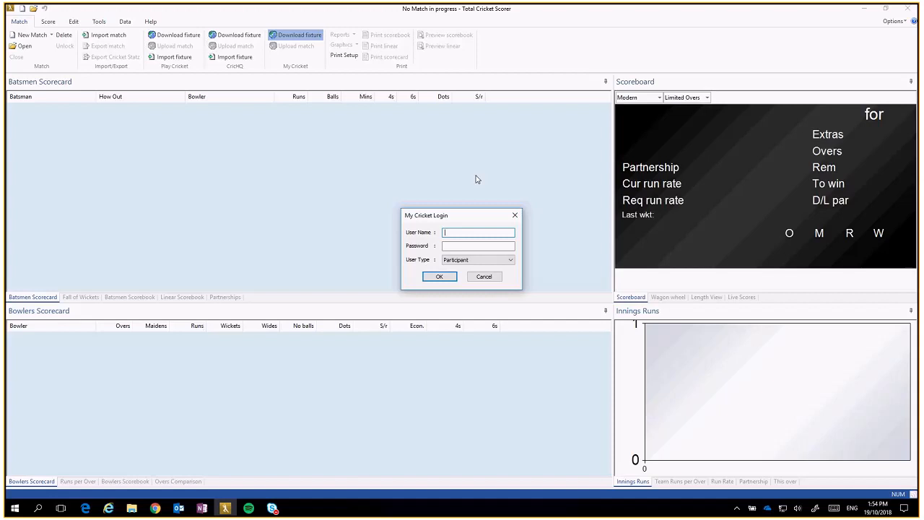
text(lccnathan)
key(Tab)
text(ppassword)
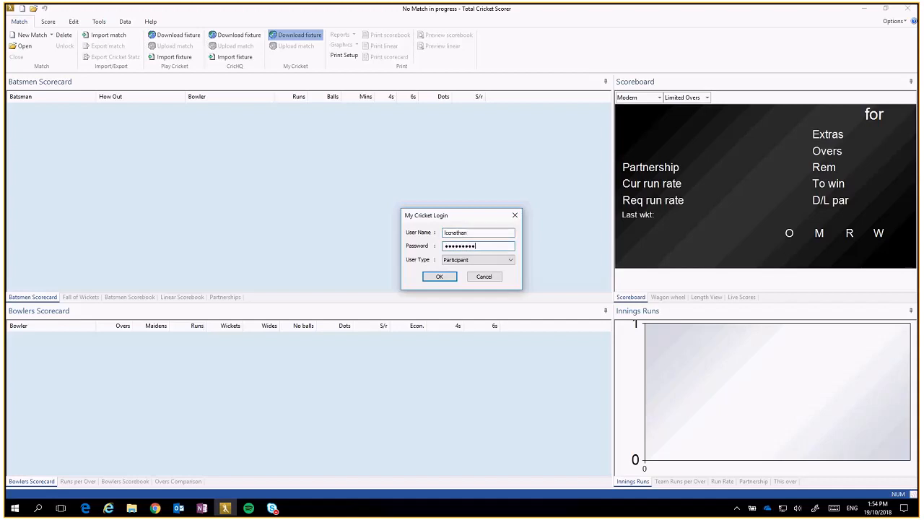
click(489, 261)
click(454, 268)
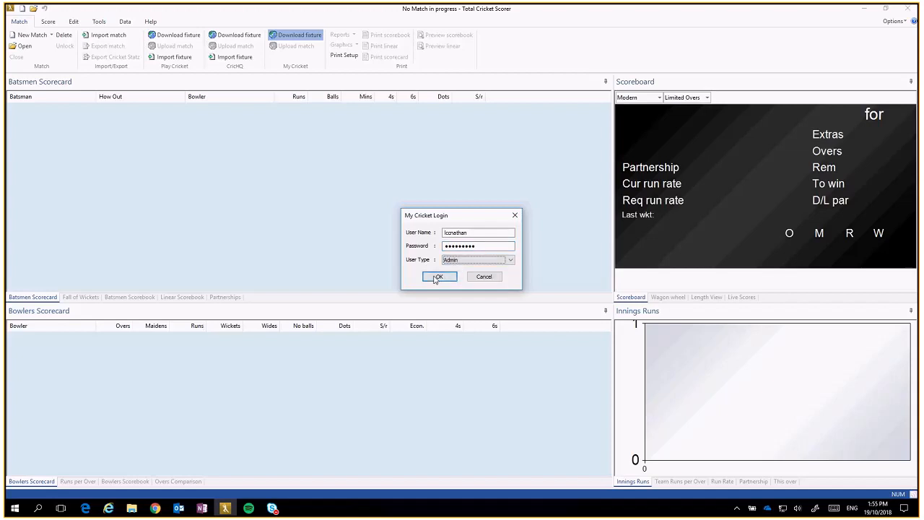
click(435, 277)
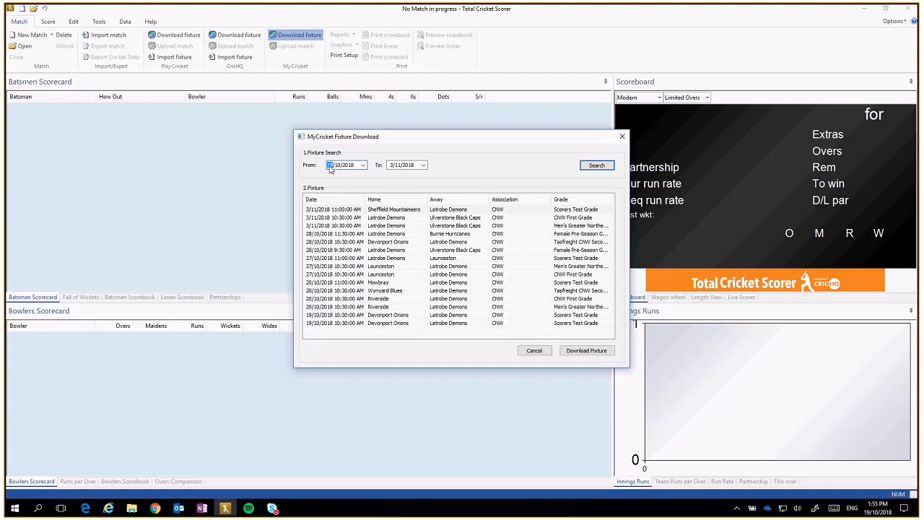
Step: Search fixtures, then download and import the 18/10/2018 Latrobe Demons v Riverside fixture
click(596, 167)
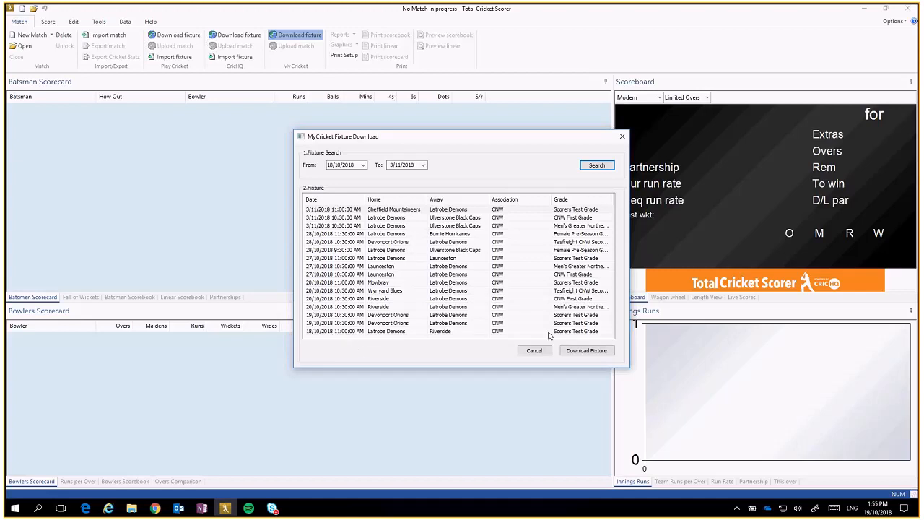
click(354, 332)
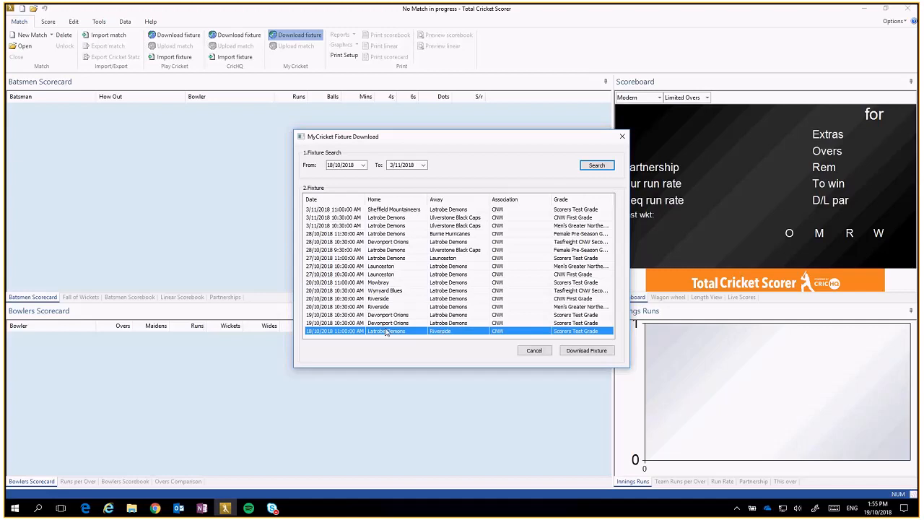
click(564, 299)
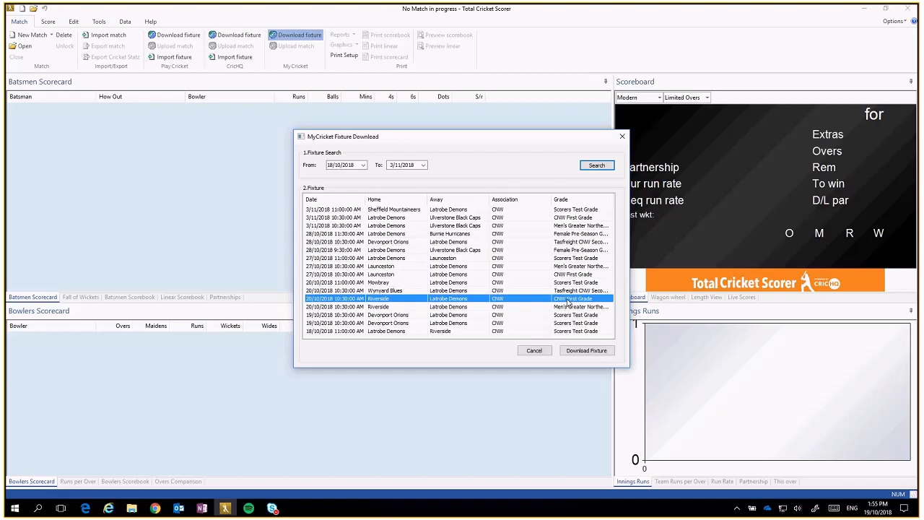
click(359, 331)
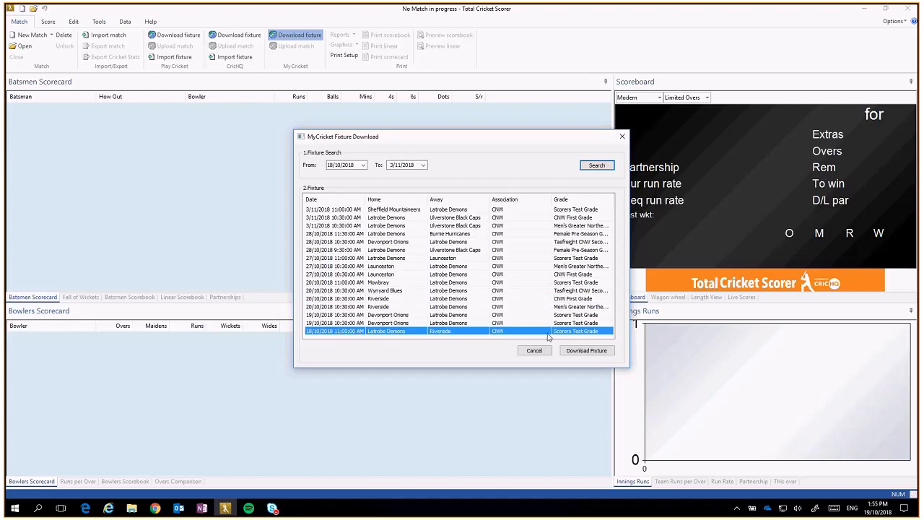
click(587, 351)
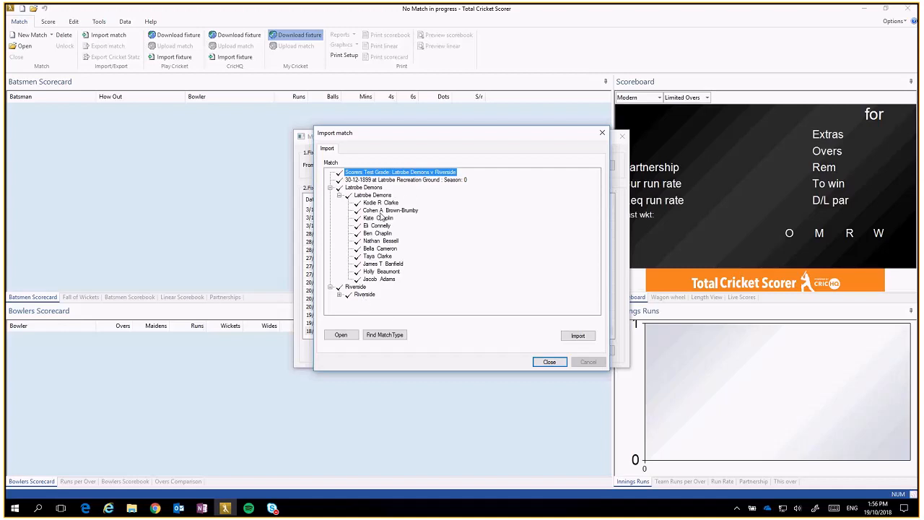
click(578, 337)
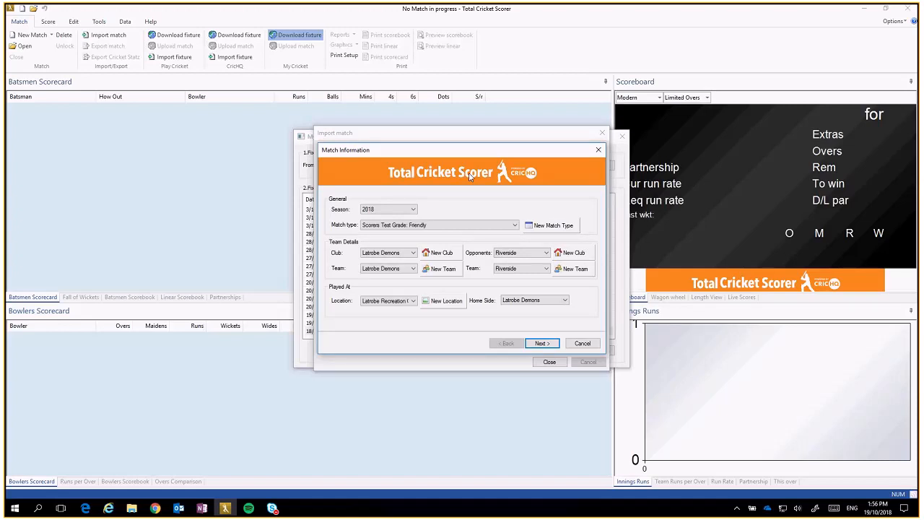
Step: Set Season to 2018-2019 and Match type to Cricket North West: One-Day Match
click(413, 209)
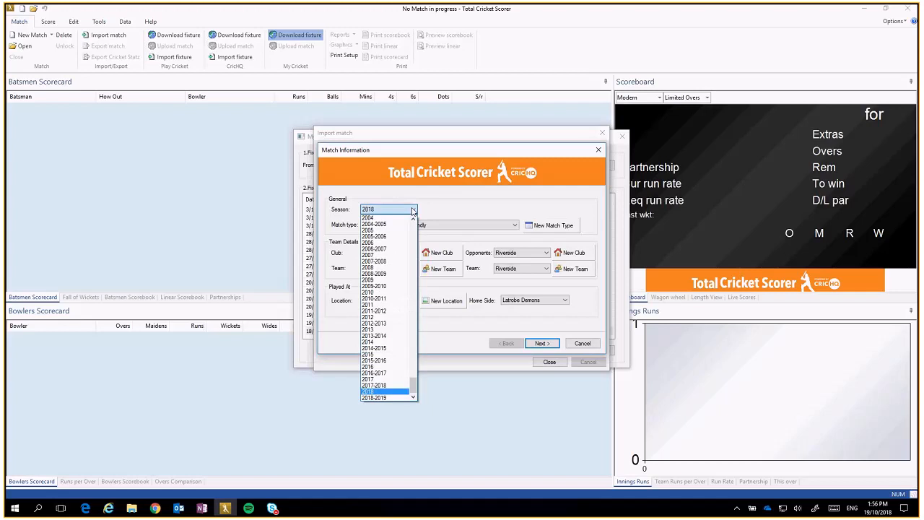
click(386, 398)
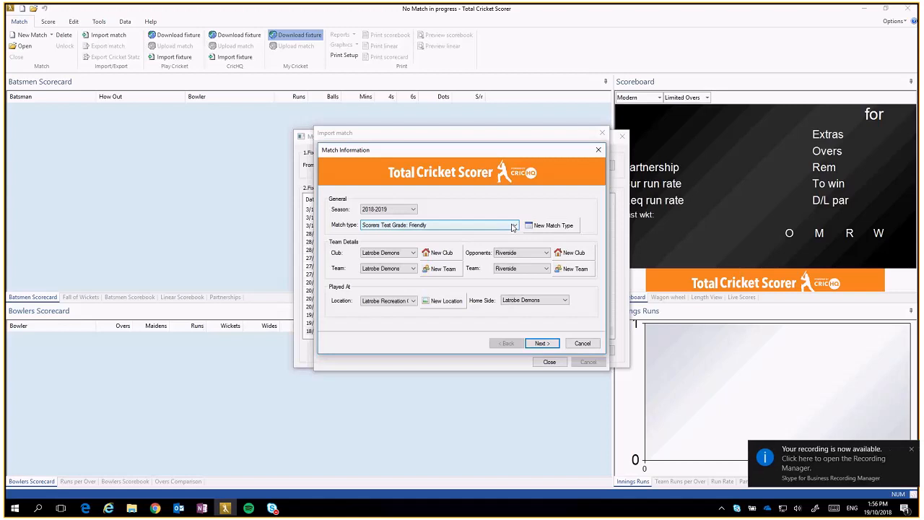
click(513, 226)
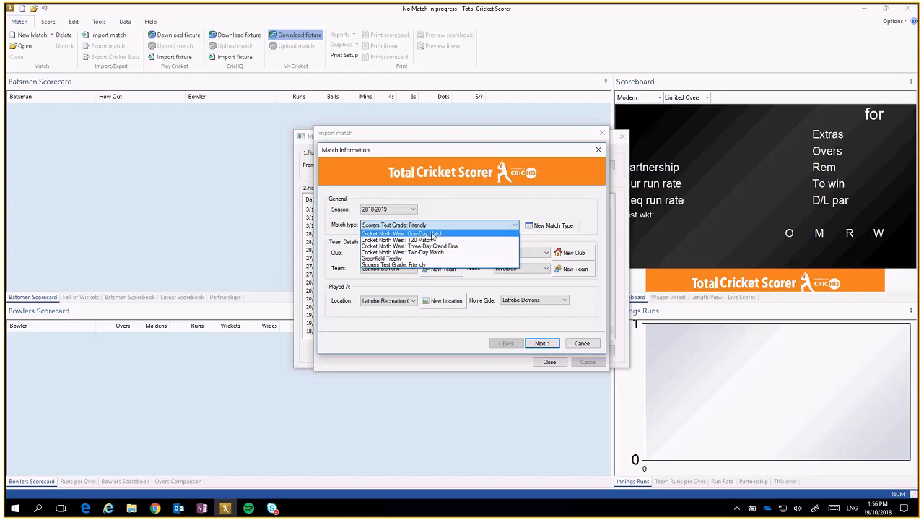
click(429, 235)
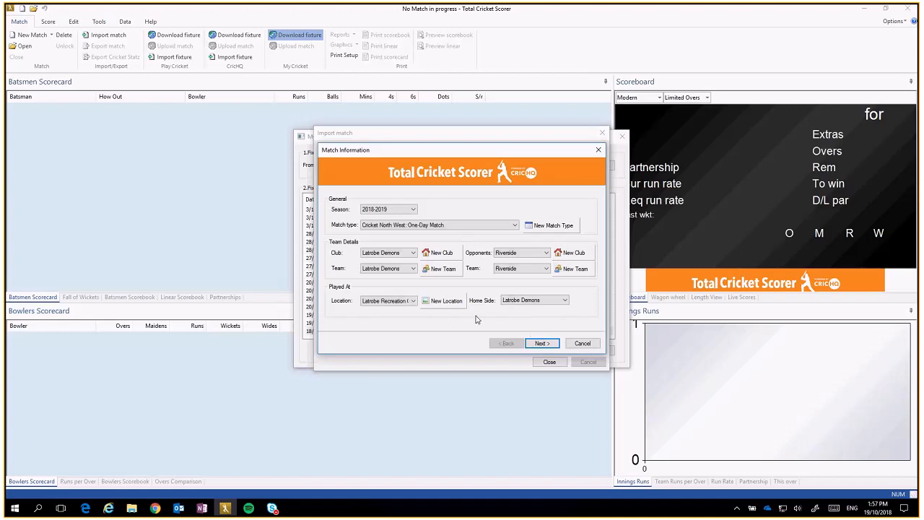
Step: Confirm the match information and go on to the Latrobe Demons player selection
click(542, 344)
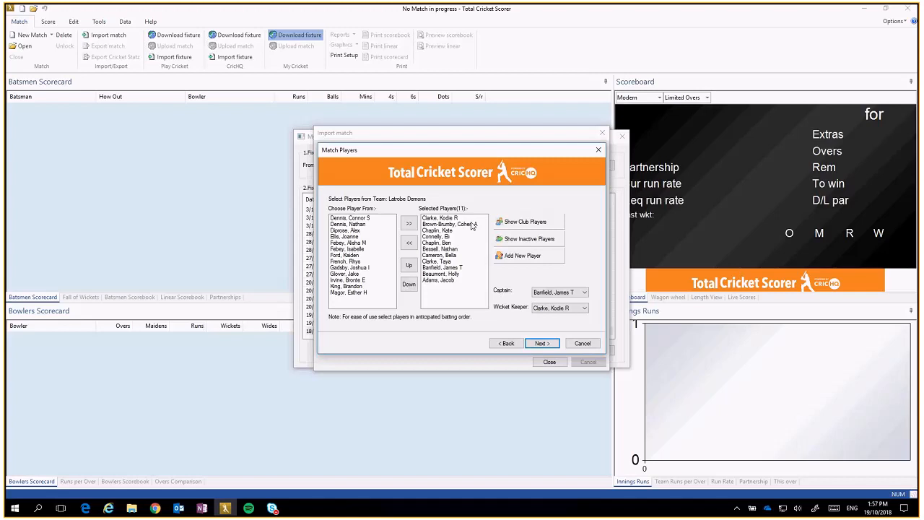
Step: Accept the Latrobe Demons eleven and add the first six Riverside players to the team
click(543, 345)
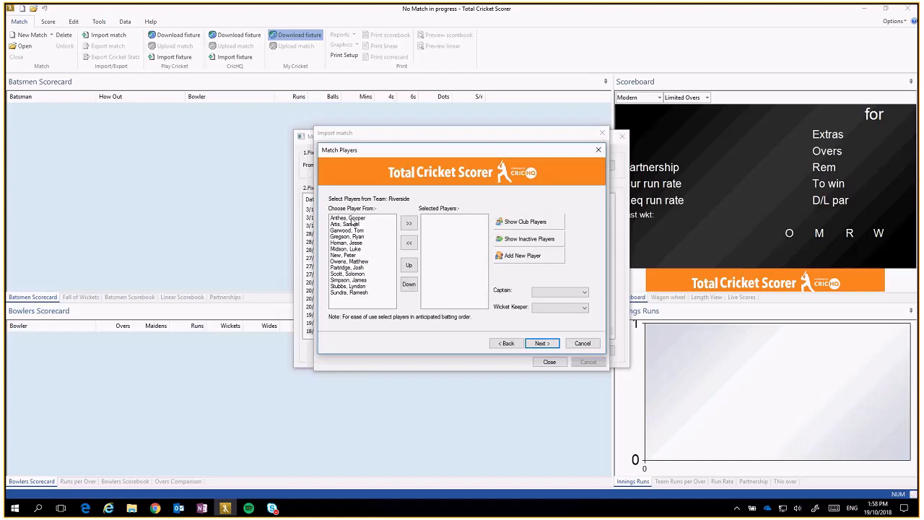
click(353, 218)
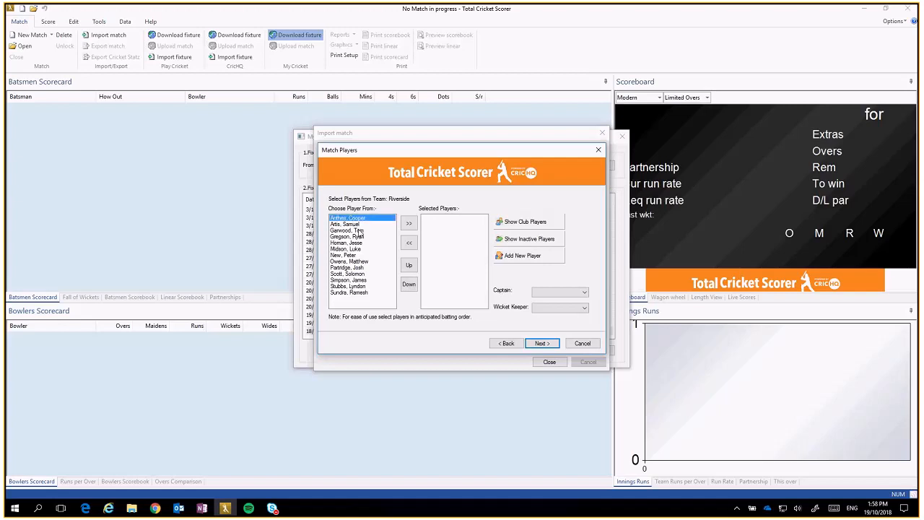
click(408, 224)
click(361, 225)
click(411, 224)
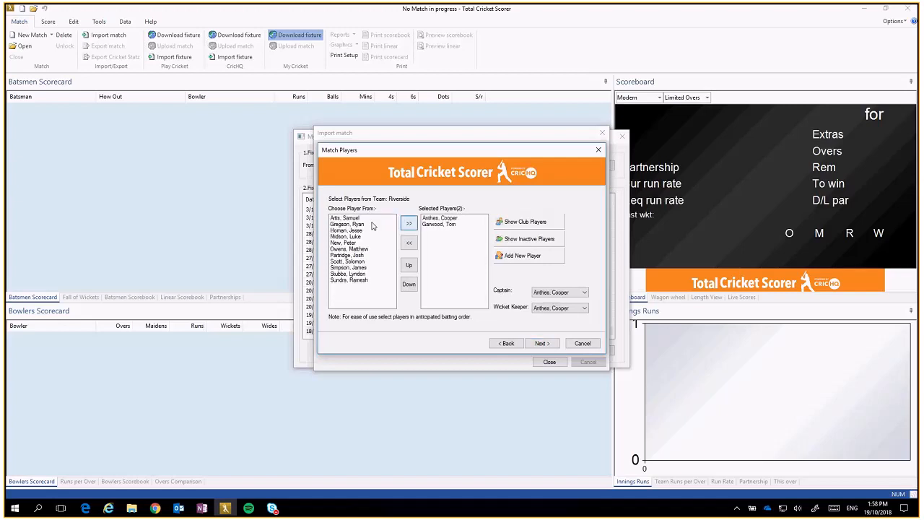
click(354, 217)
click(409, 223)
click(356, 225)
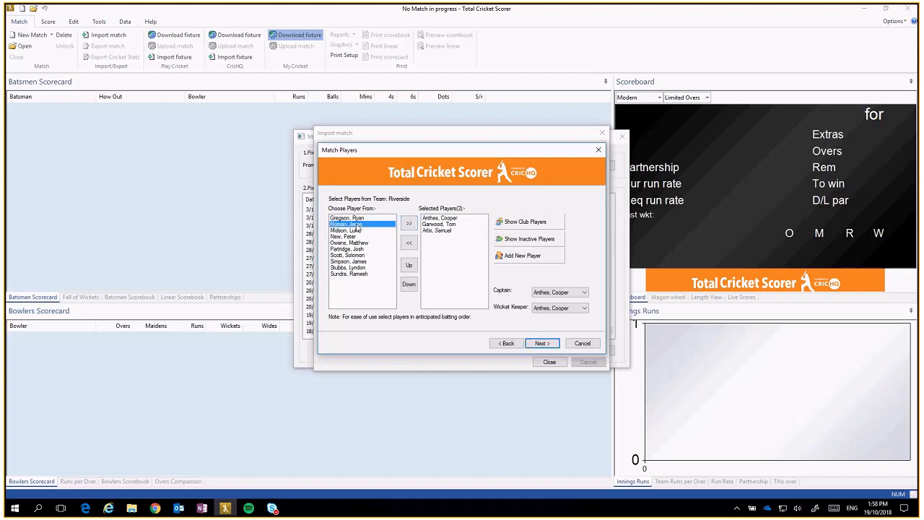
click(408, 224)
click(361, 224)
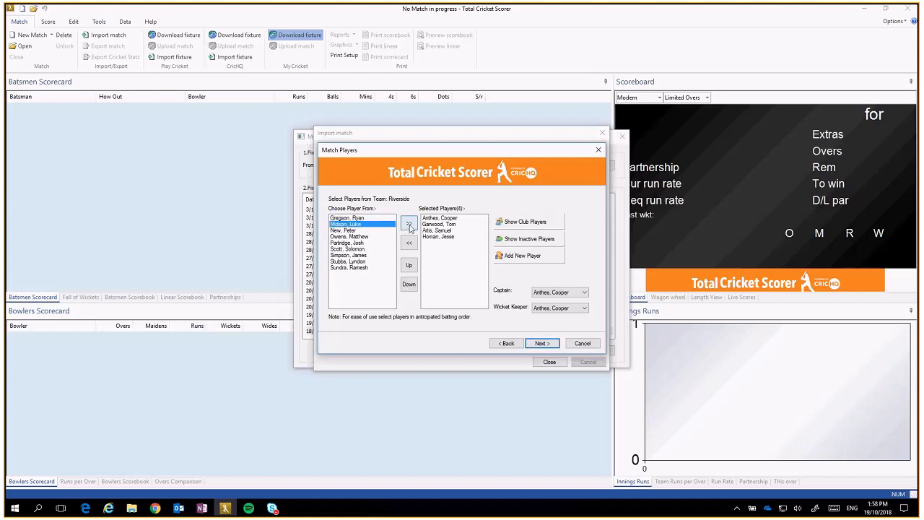
click(408, 224)
click(353, 230)
click(409, 224)
Step: Add five more Riverside players, then remove one, leaving ten selected
click(363, 231)
click(409, 224)
click(376, 219)
click(409, 224)
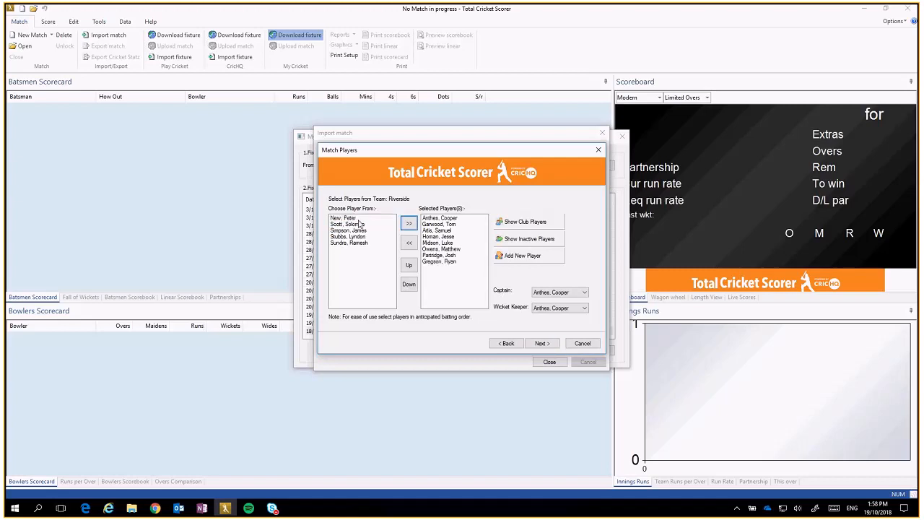
click(410, 225)
double_click(364, 219)
click(368, 219)
click(363, 225)
click(408, 224)
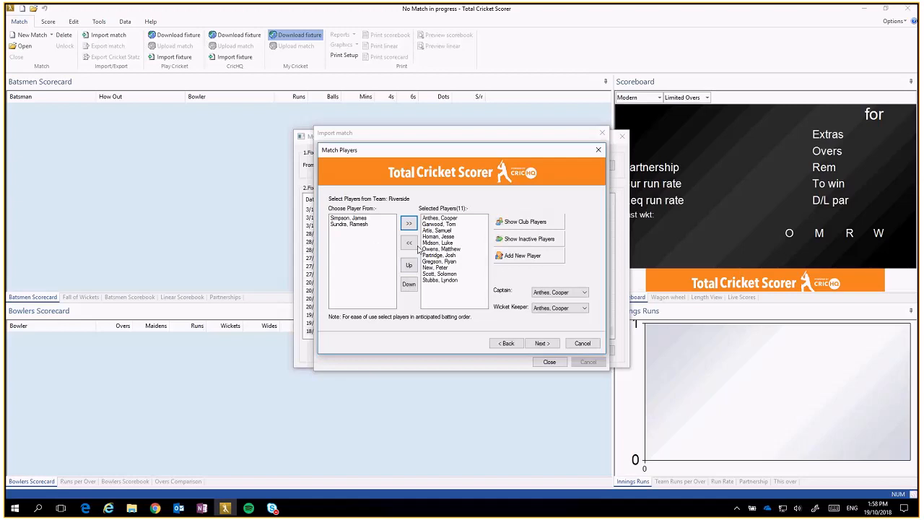
click(412, 243)
click(437, 274)
click(410, 243)
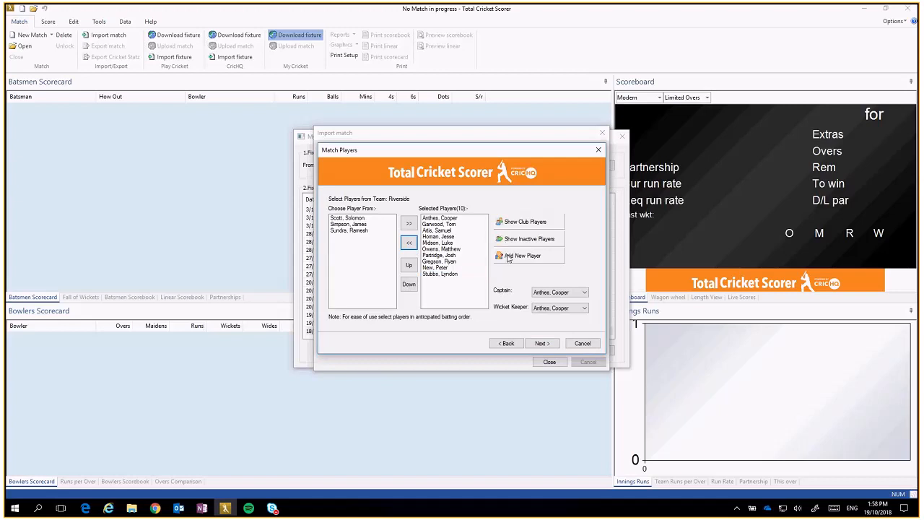
Step: Create a new player with first name and surname and add them to Riverside's team
click(514, 257)
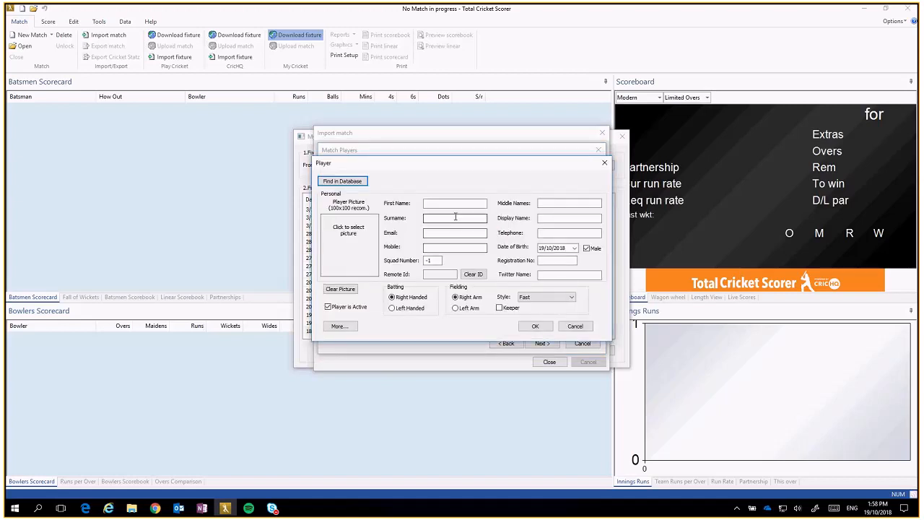
click(449, 203)
text(Joe)
key(Tab)
text(Bloggs)
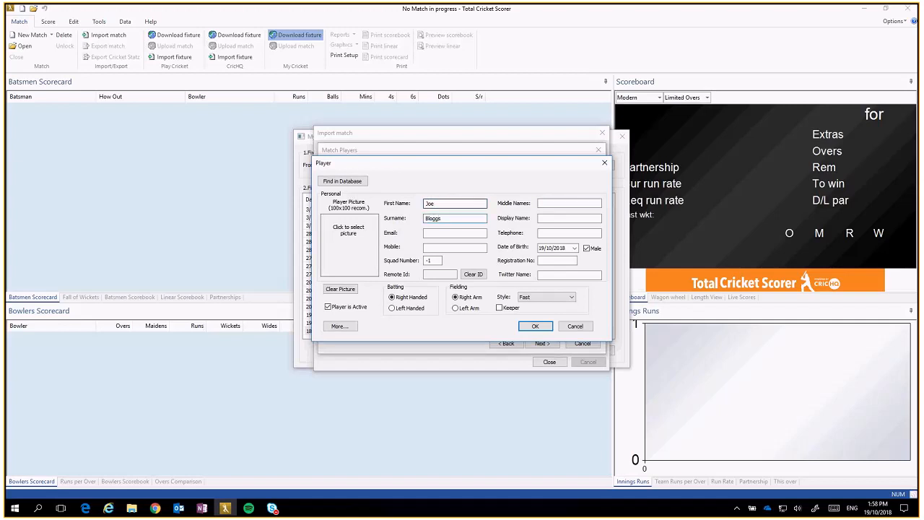
click(535, 329)
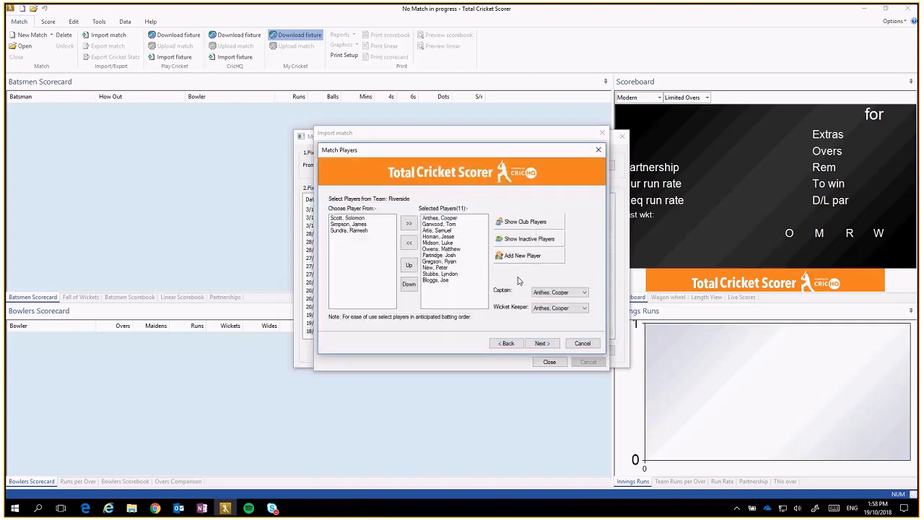
click(446, 274)
click(442, 281)
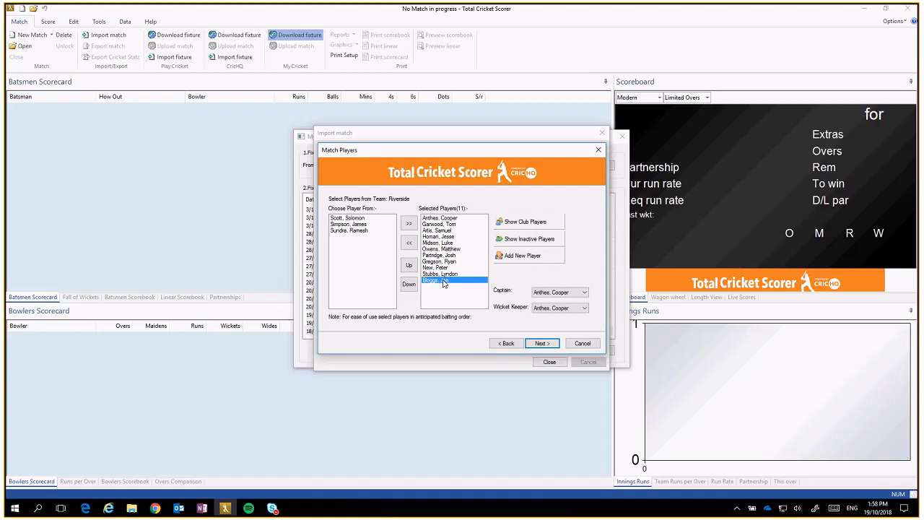
Step: Choose Riverside's captain and wicket keeper, then proceed to the officials page
click(446, 225)
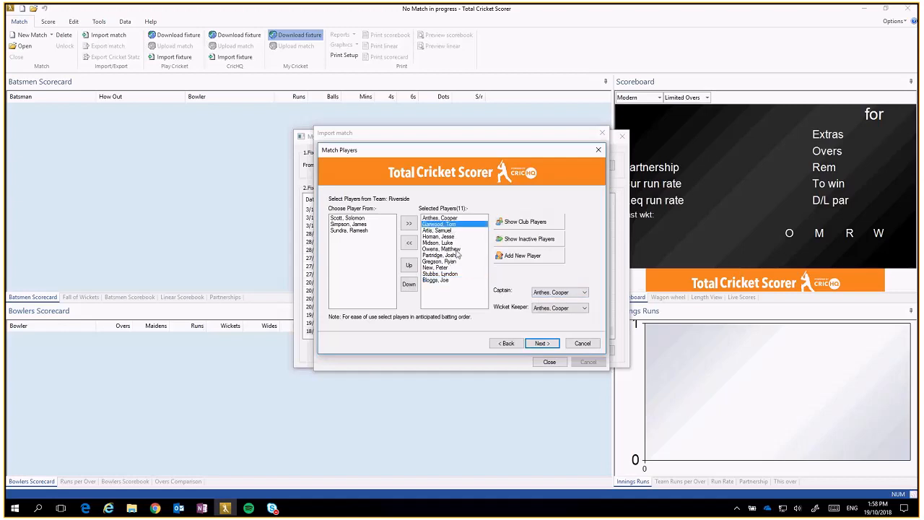
click(557, 293)
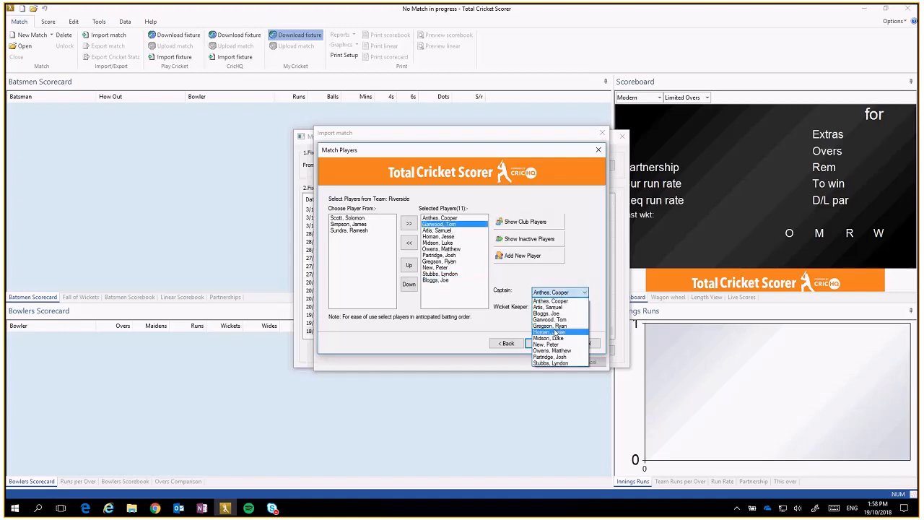
click(555, 319)
click(585, 308)
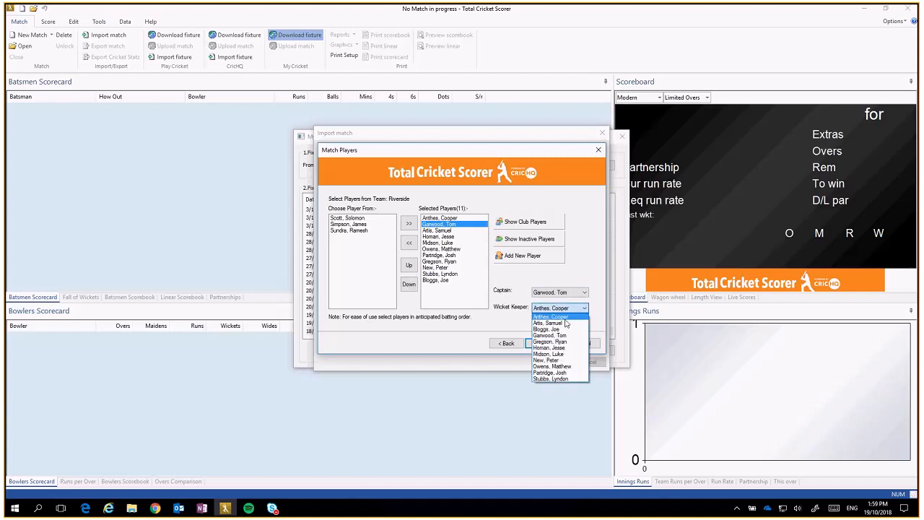
click(553, 360)
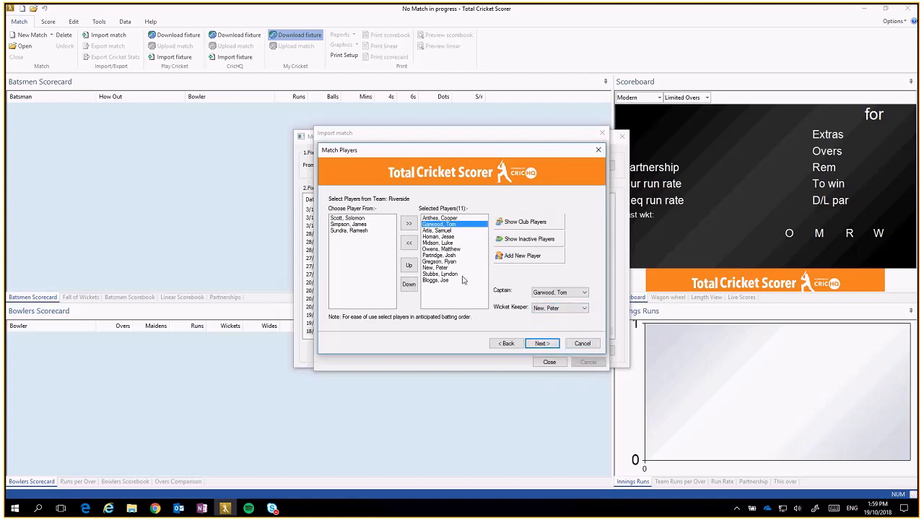
click(542, 343)
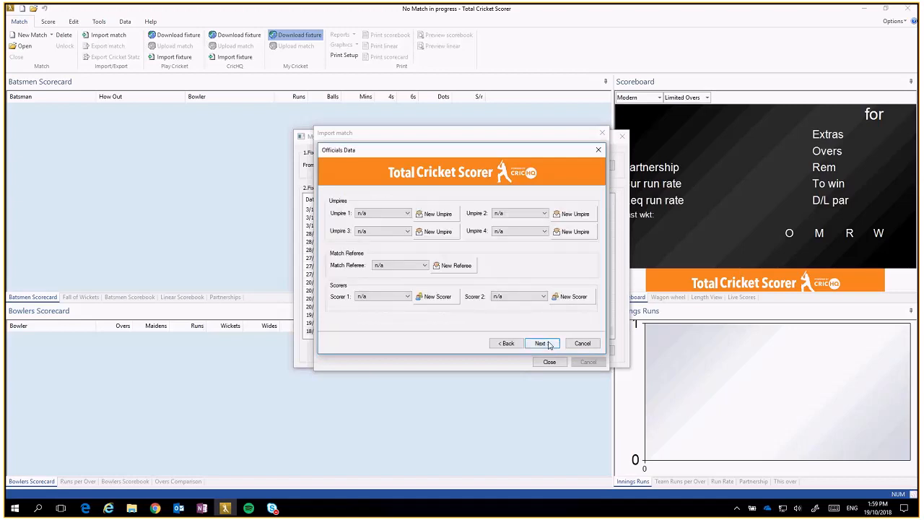
Step: Choose Umpire 1, Umpire 2, Scorer 1 and Scorer 2, then proceed to match day details
click(408, 214)
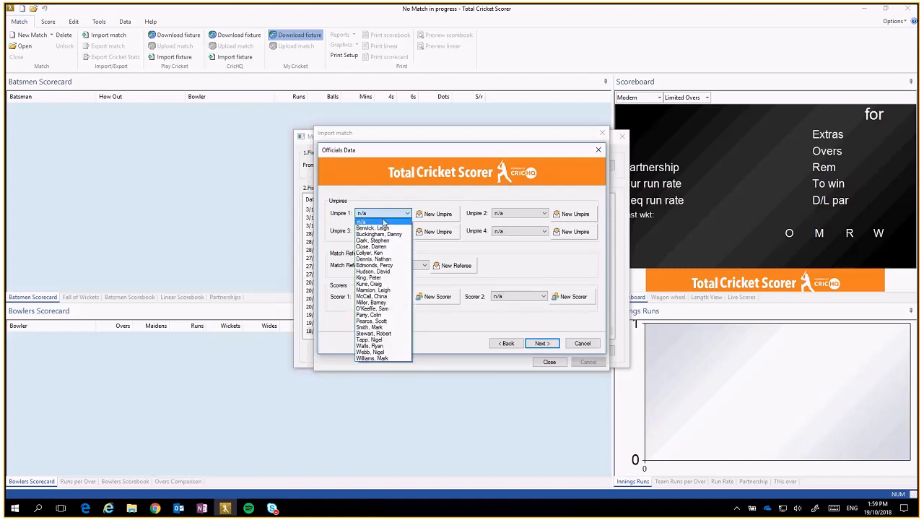
click(374, 228)
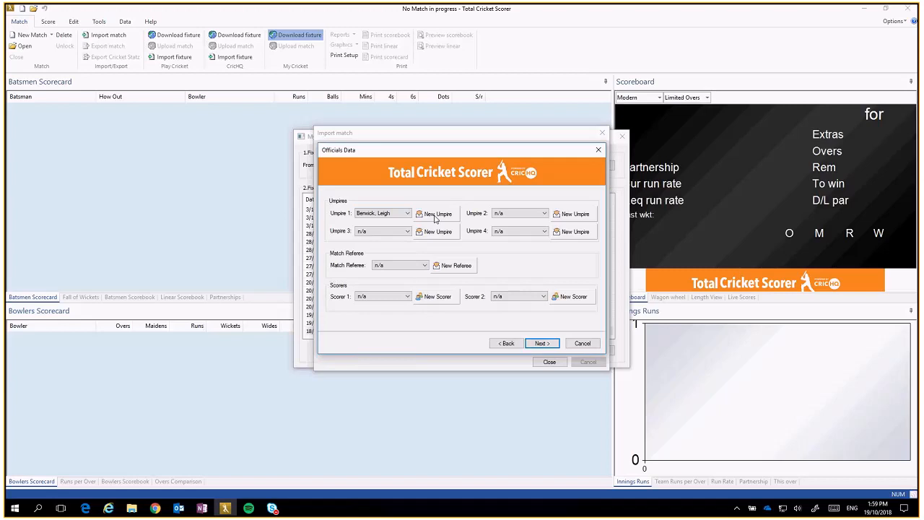
click(534, 214)
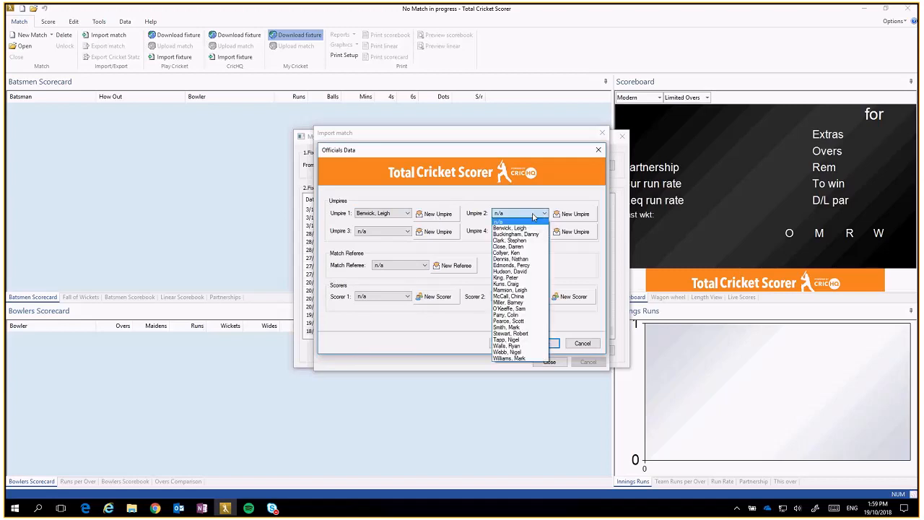
click(522, 248)
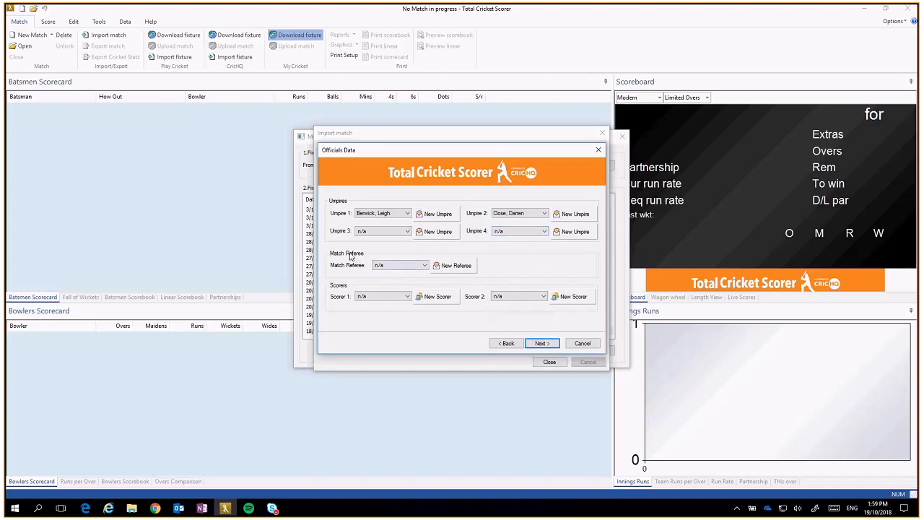
click(402, 298)
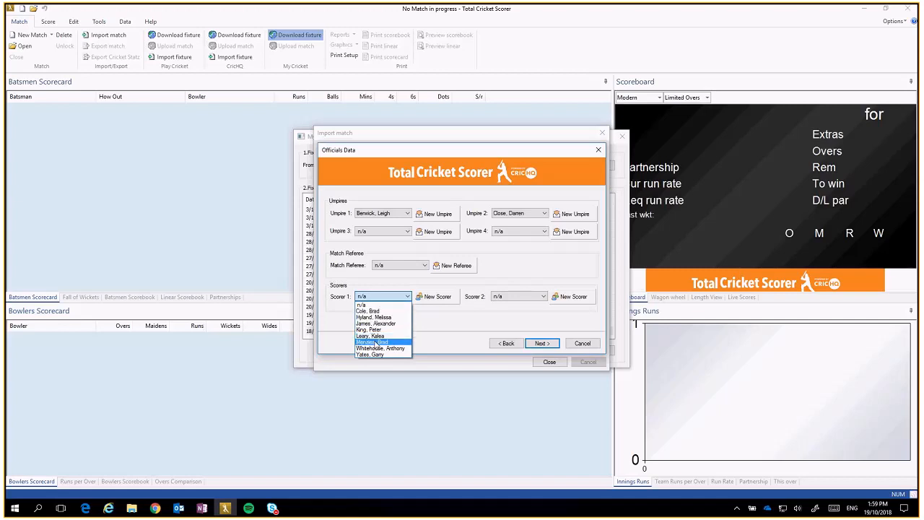
click(375, 343)
click(544, 296)
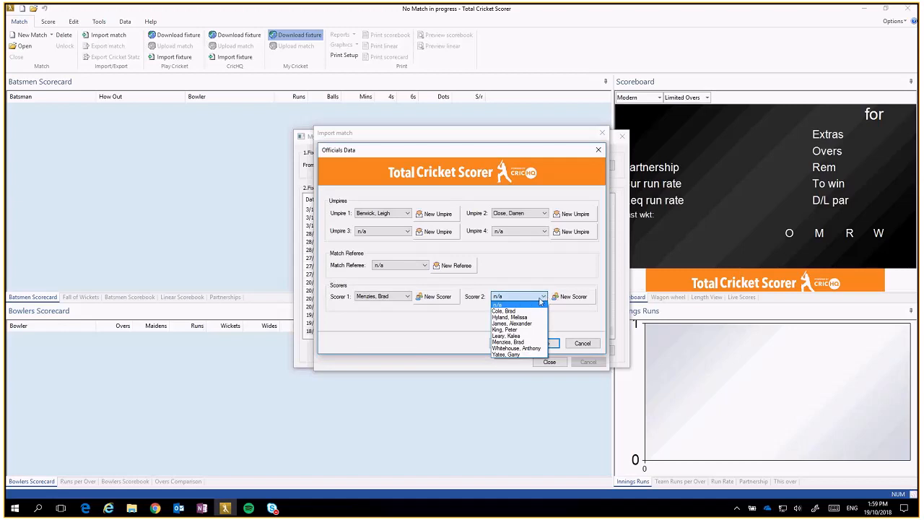
click(571, 298)
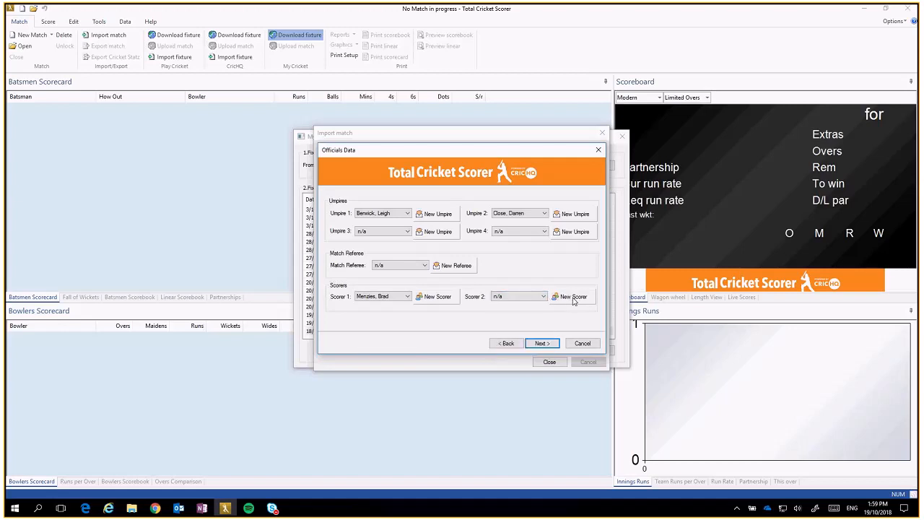
click(529, 297)
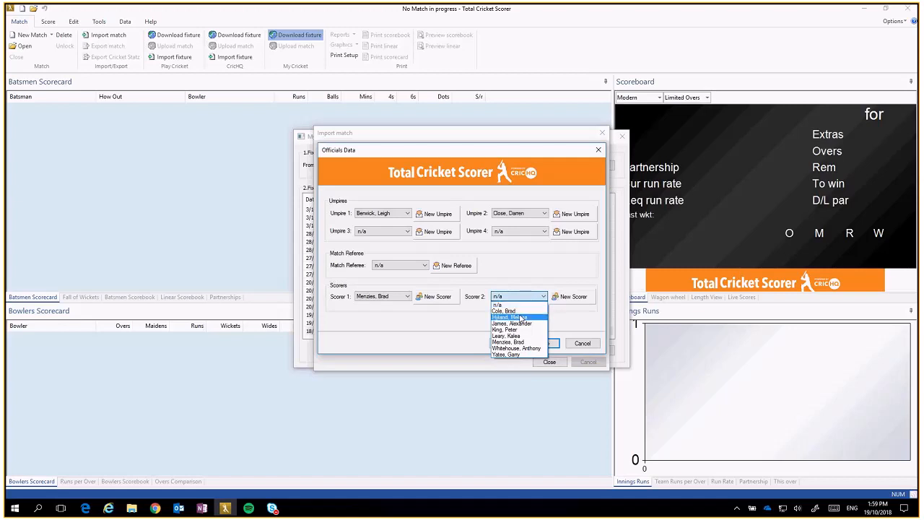
click(514, 354)
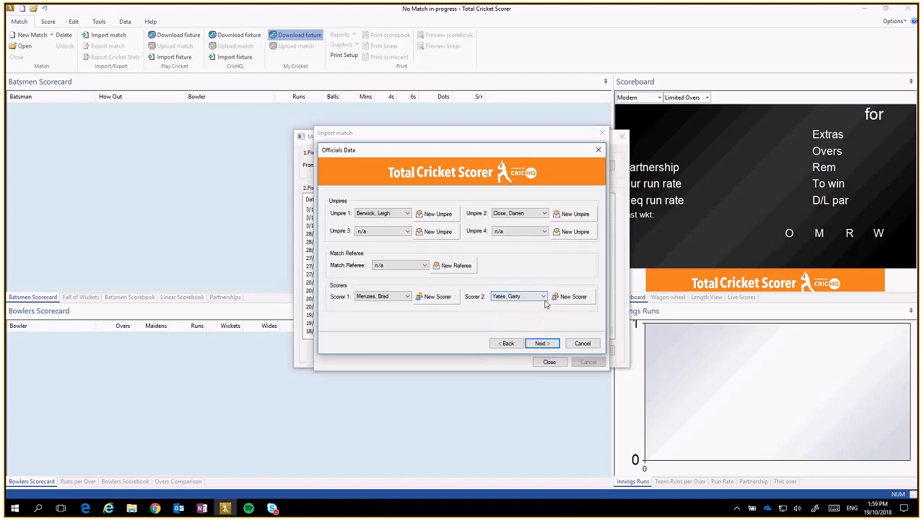
click(540, 343)
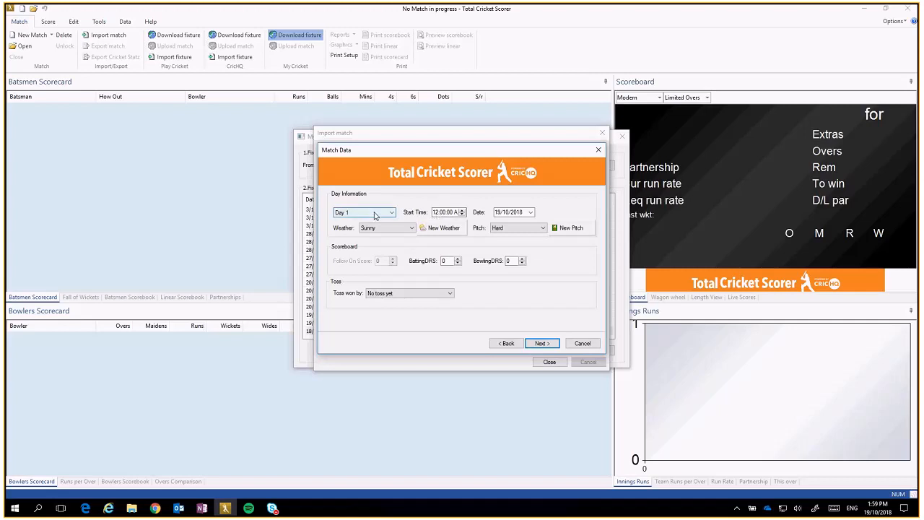
Step: Set start 10:30 AM on 19/10/2018, Sunny, Hard pitch, with Latrobe Demons winning the toss
click(438, 213)
click(438, 213)
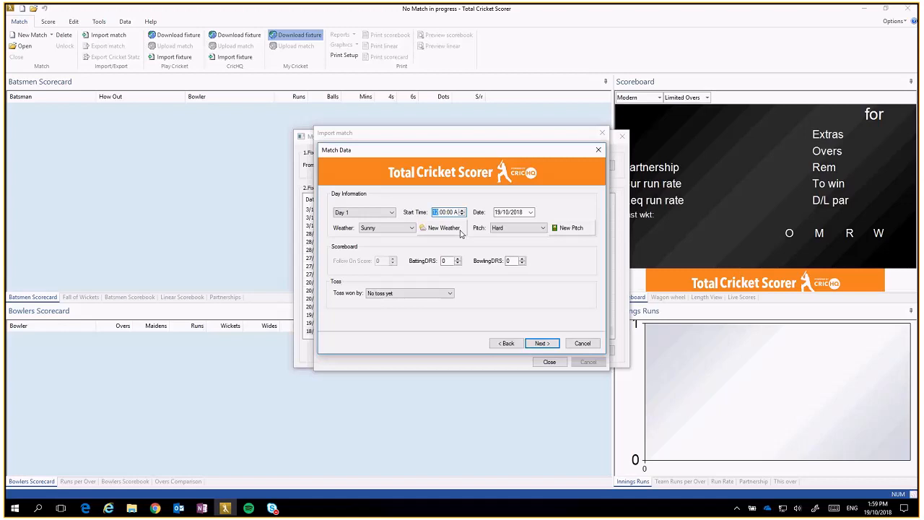
text(10)
click(456, 215)
click(532, 212)
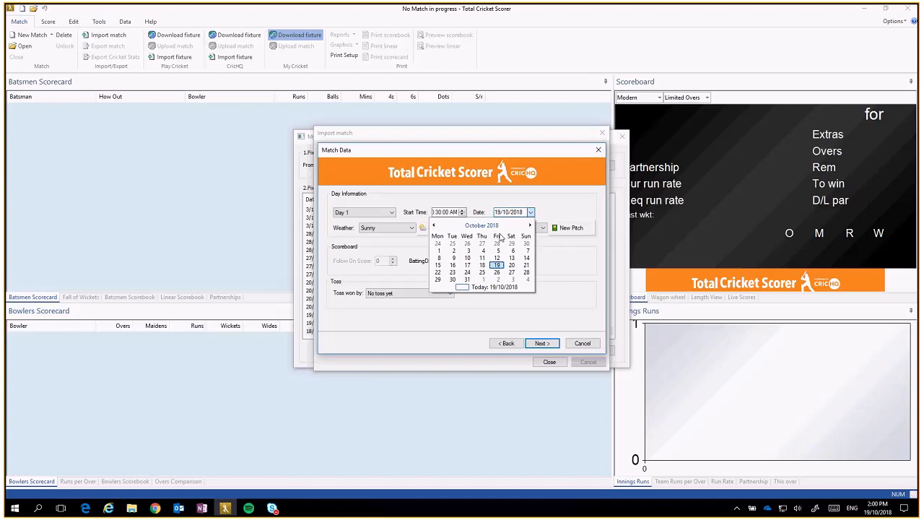
click(501, 266)
click(390, 228)
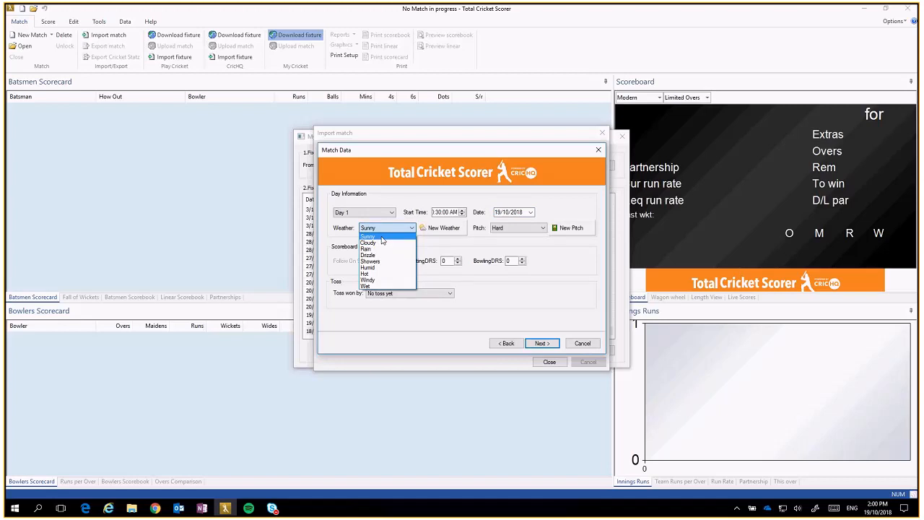
click(382, 239)
click(542, 230)
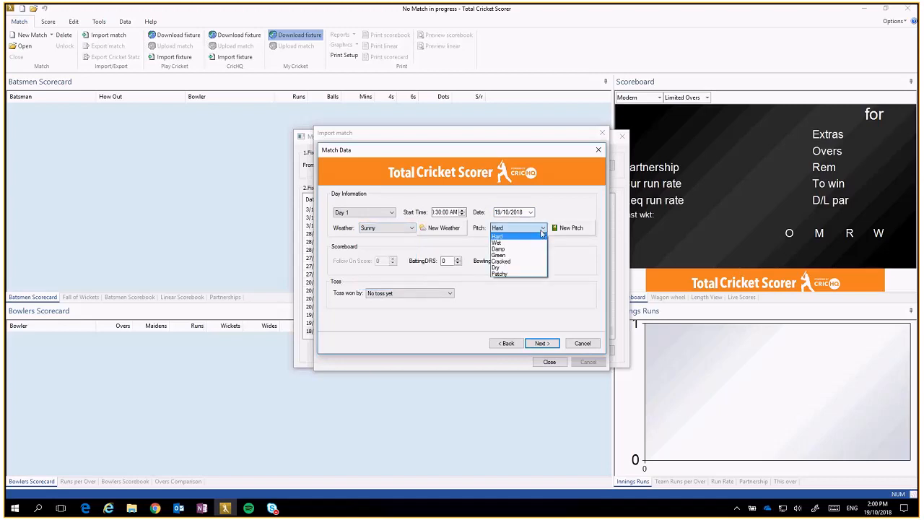
click(522, 228)
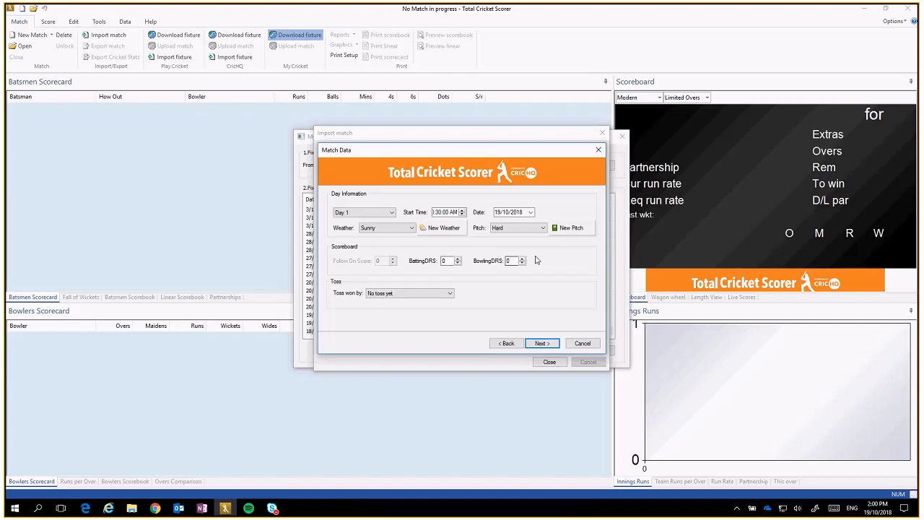
click(431, 298)
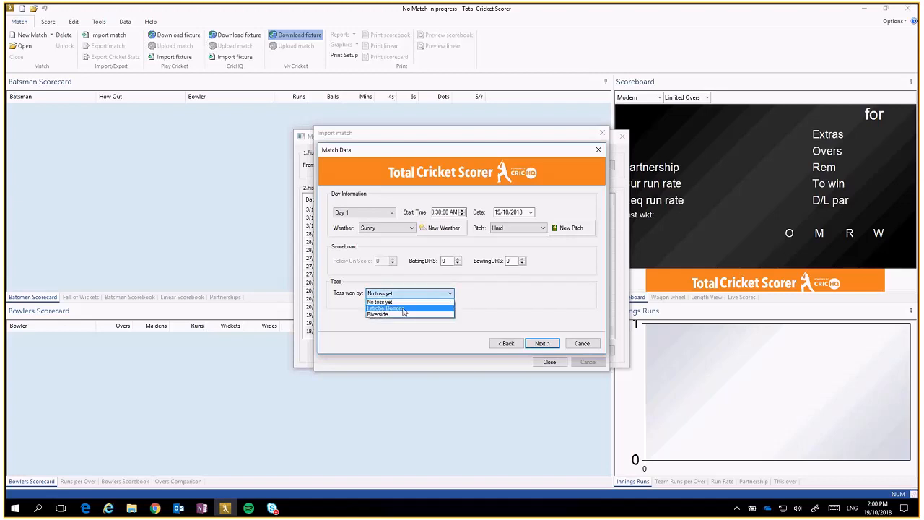
click(403, 309)
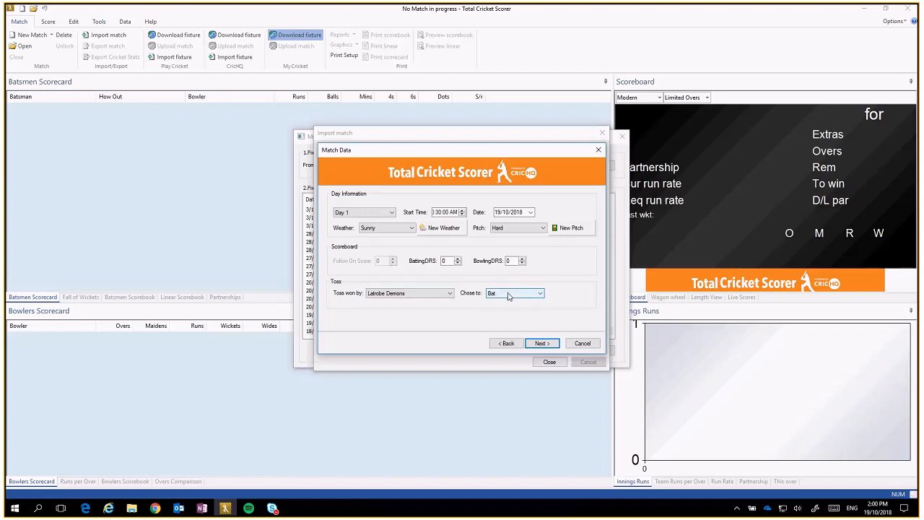
Step: Pass the Match Details summary and finish importing the Latrobe Demons v Riverside match
click(547, 344)
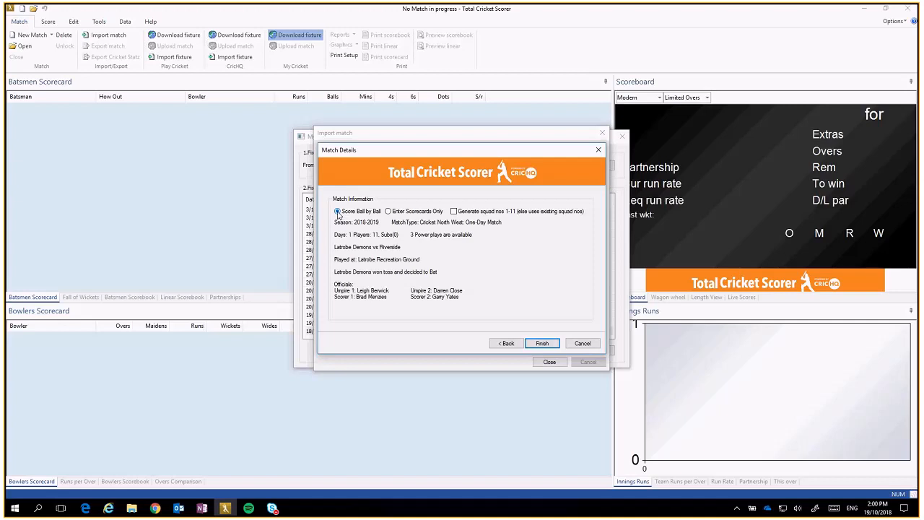
click(546, 346)
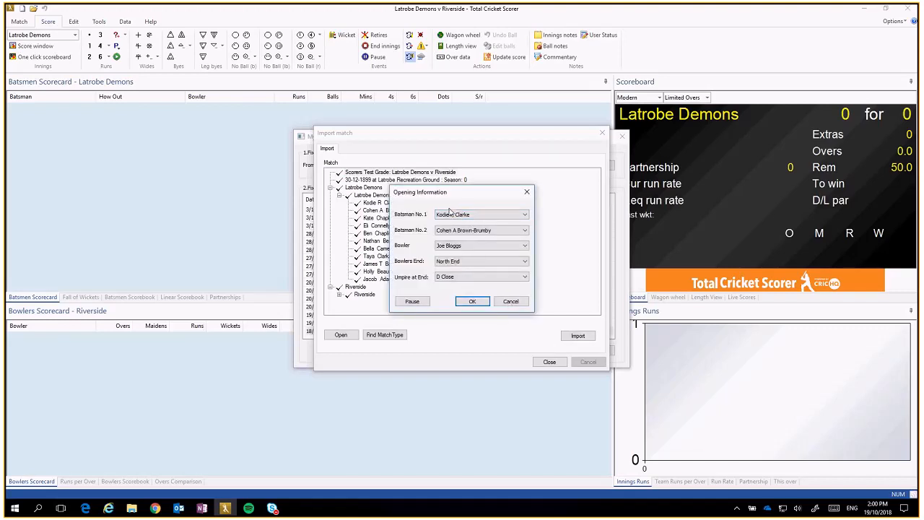
Step: Make the Riverside captain the opening bowler and confirm the innings start at 0 for 0
click(456, 245)
click(468, 263)
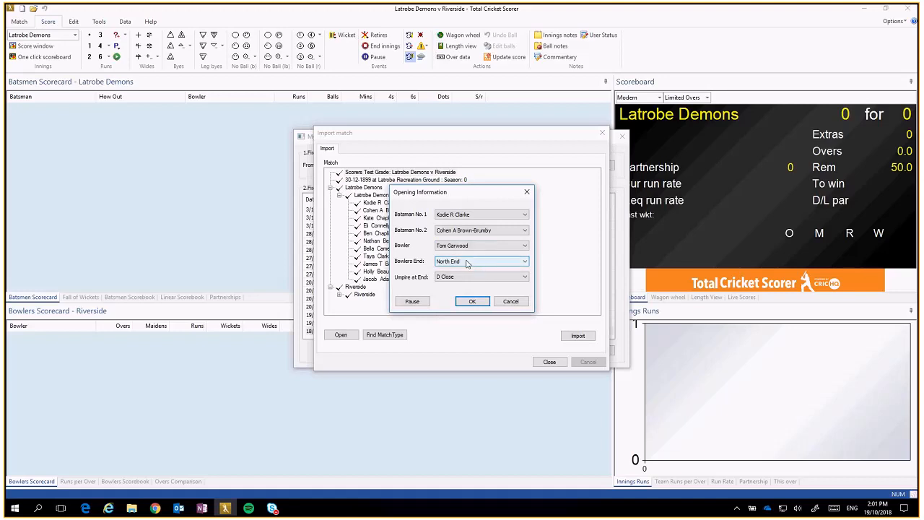
click(472, 301)
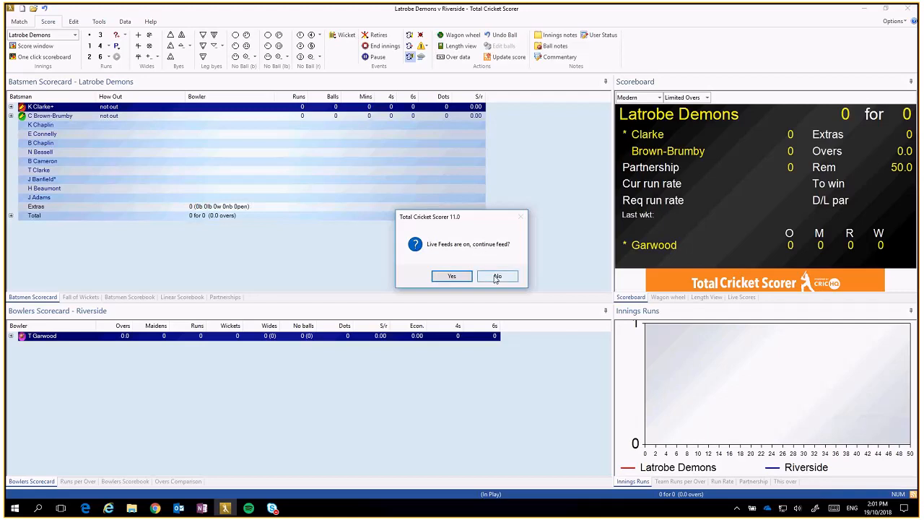
Step: Keep the live feed running and enable automatic live score updates after each over in Settings
click(454, 277)
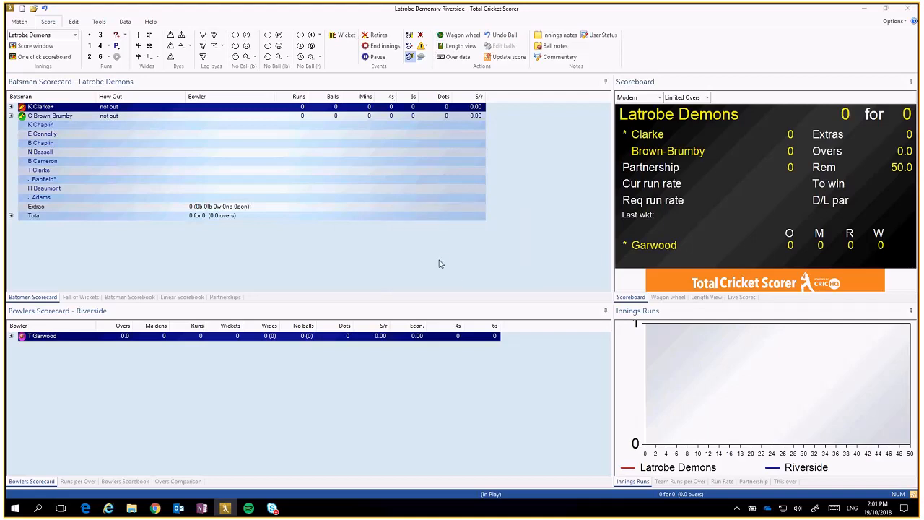
click(100, 23)
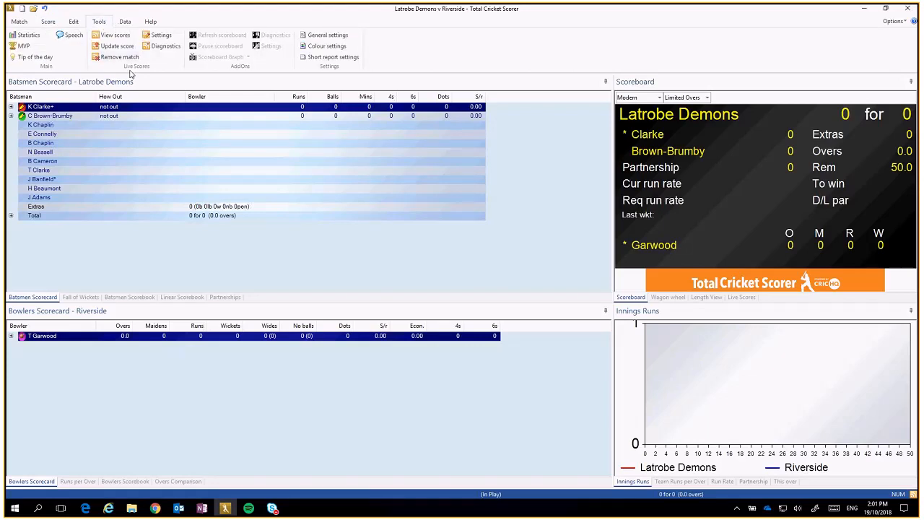
click(157, 35)
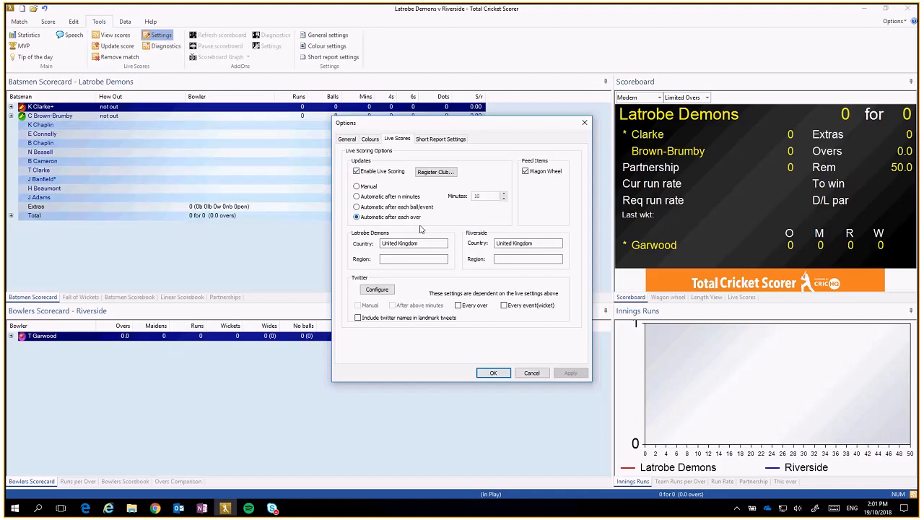
click(494, 372)
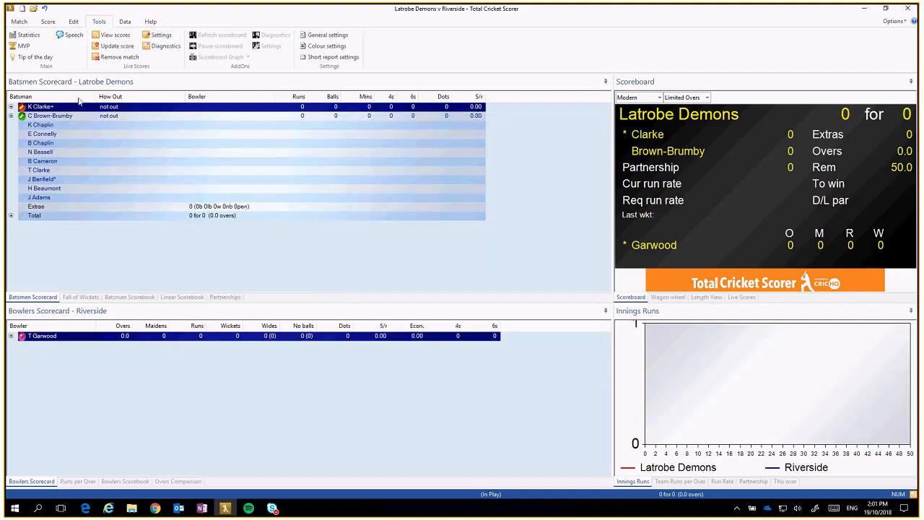
click(16, 22)
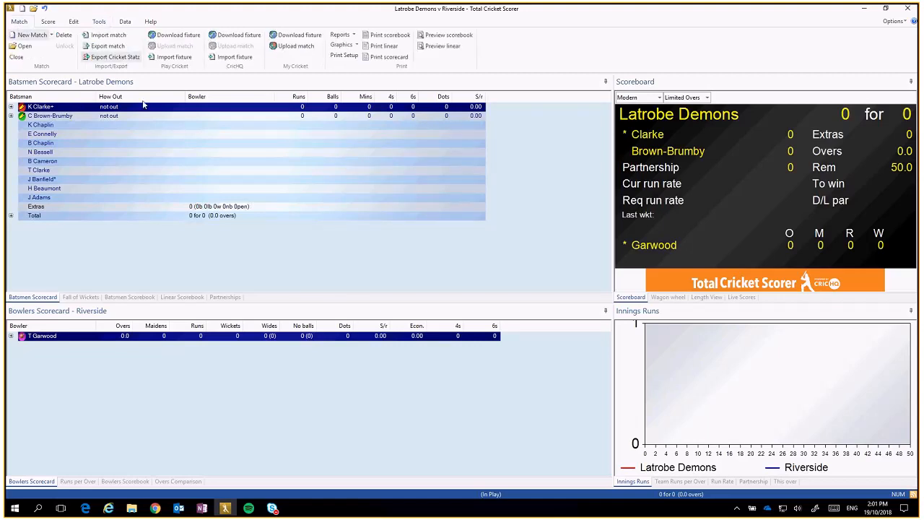
Step: Score the next five balls as dot, single, dot, single, dot, keeping the live feed on
click(46, 22)
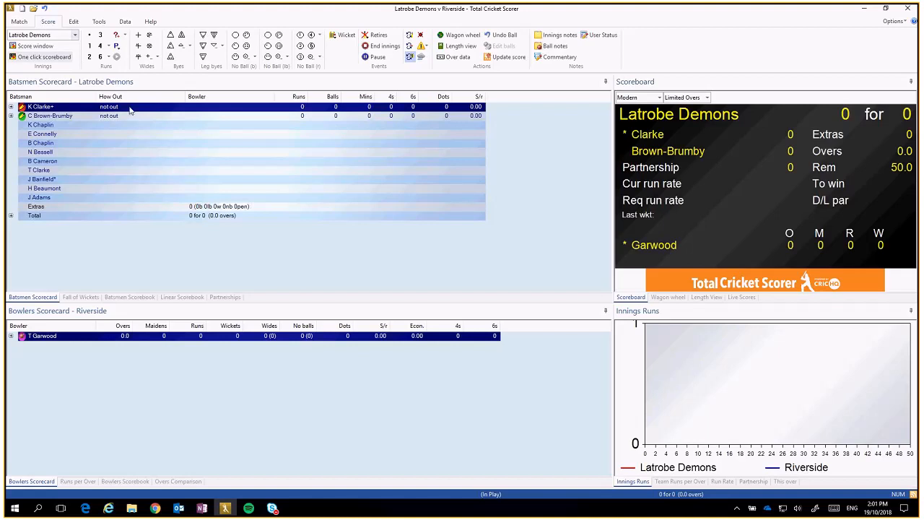
key(0)
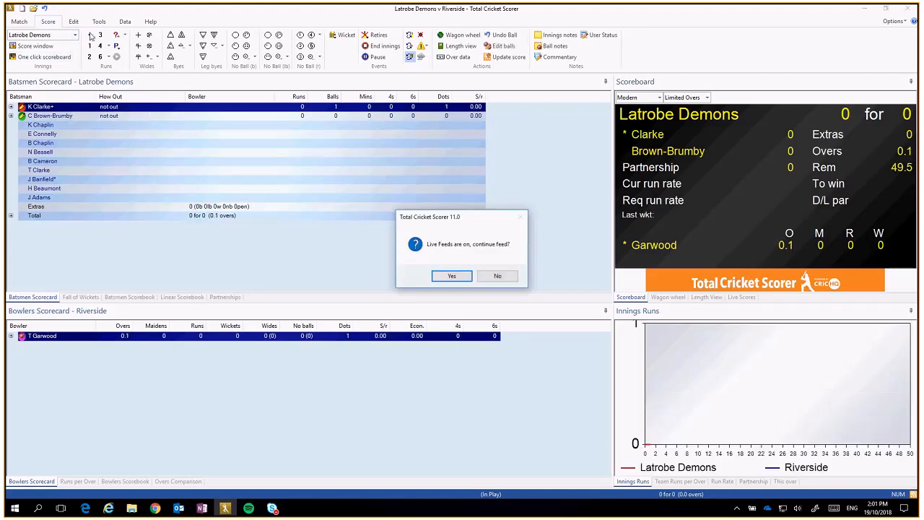
click(463, 276)
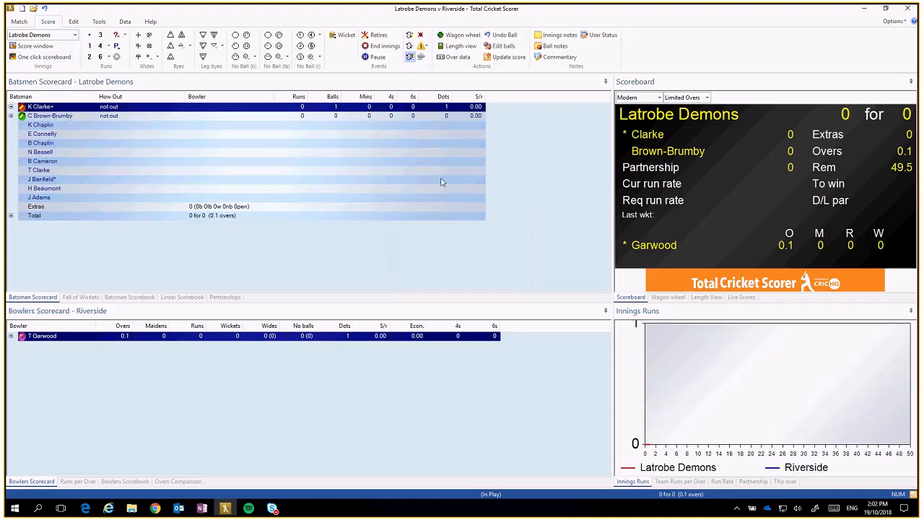
click(89, 46)
click(90, 34)
click(90, 46)
click(91, 36)
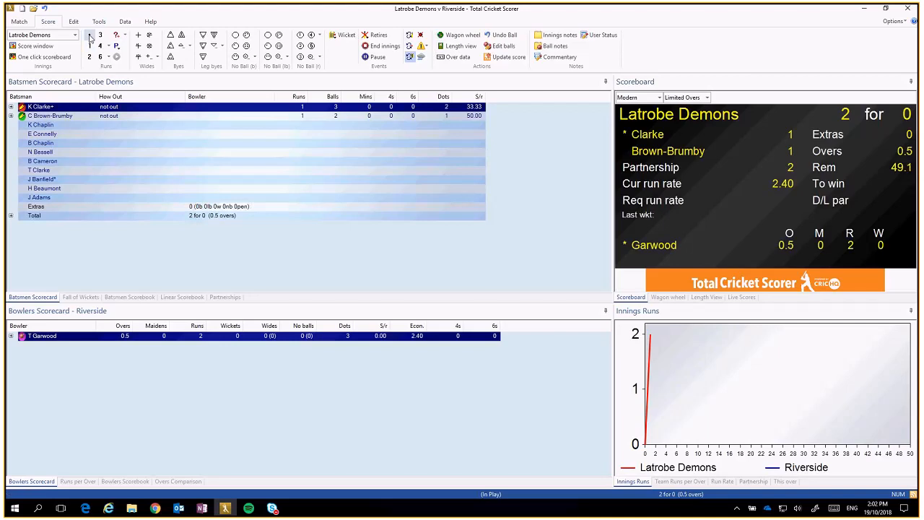
Step: Score a single off the last ball, end the over at 3 for 0, and confirm the next bowler
click(89, 46)
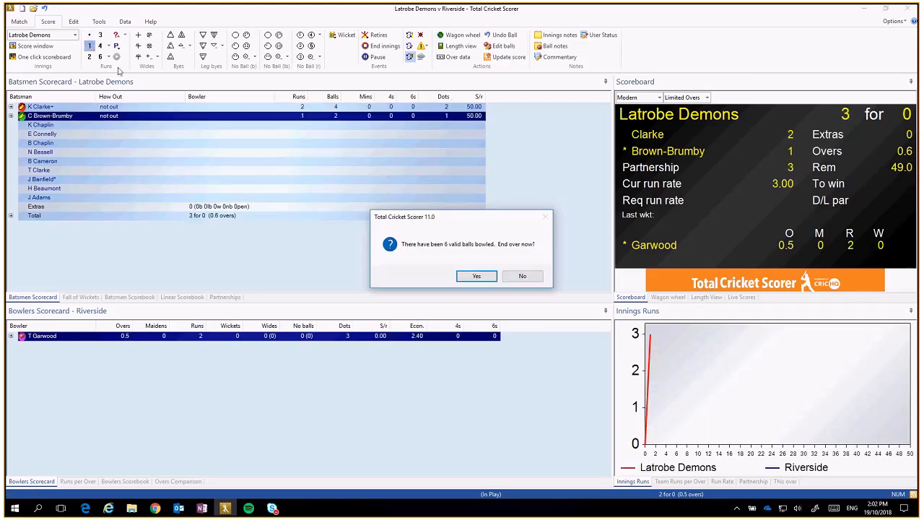
click(475, 278)
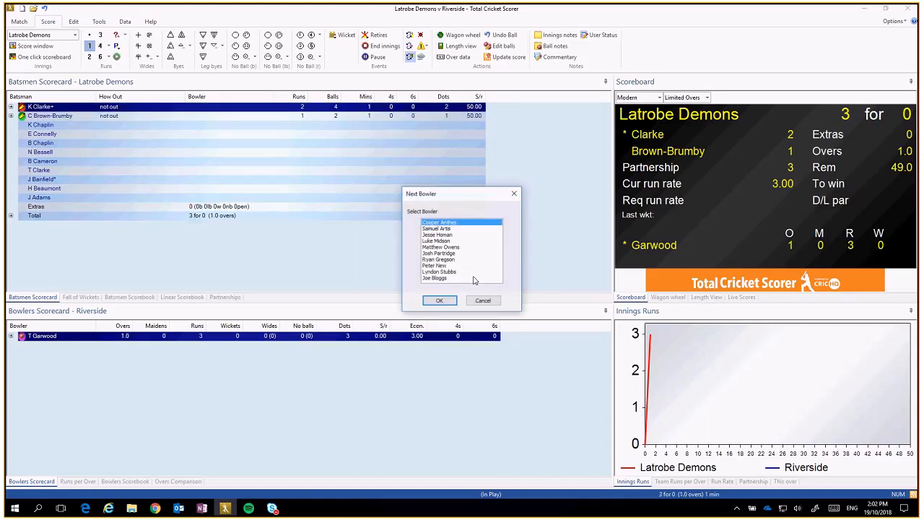
click(439, 300)
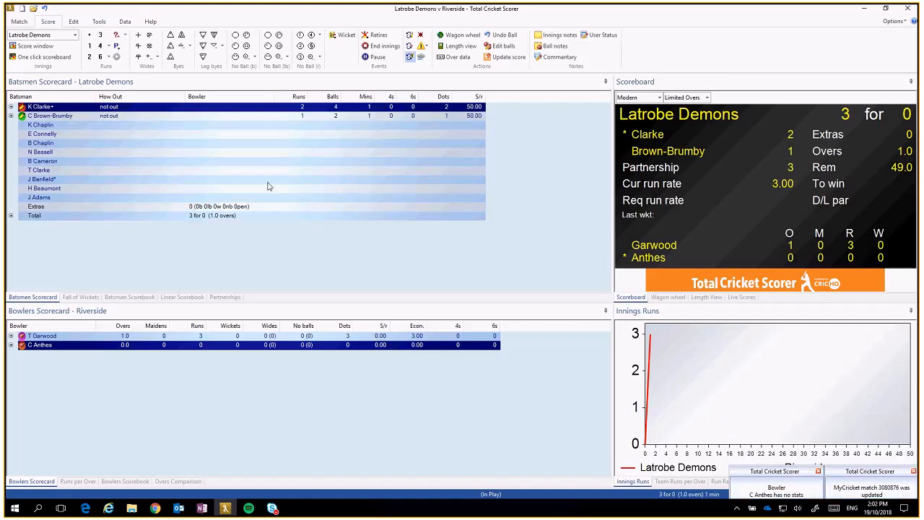
Step: Restore the scorer window from full screen and switch to the Cricket North West site
click(885, 8)
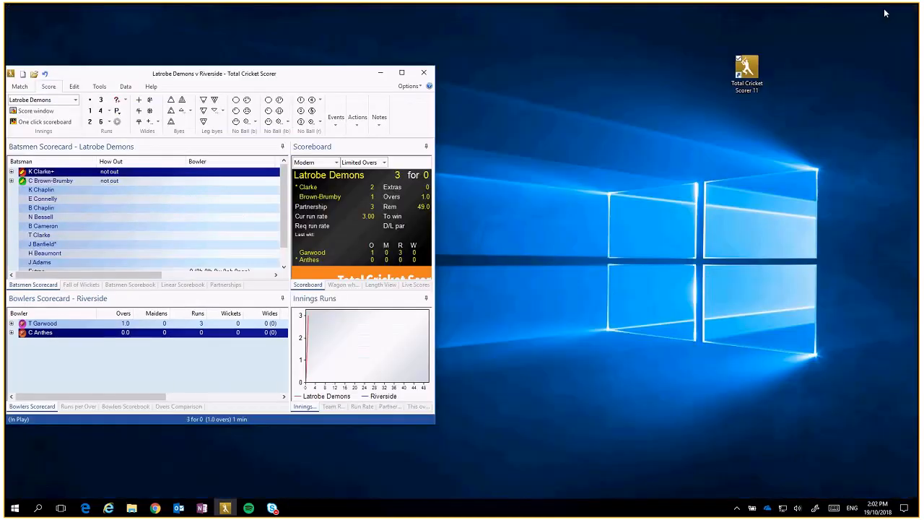
drag(348, 78, 501, 55)
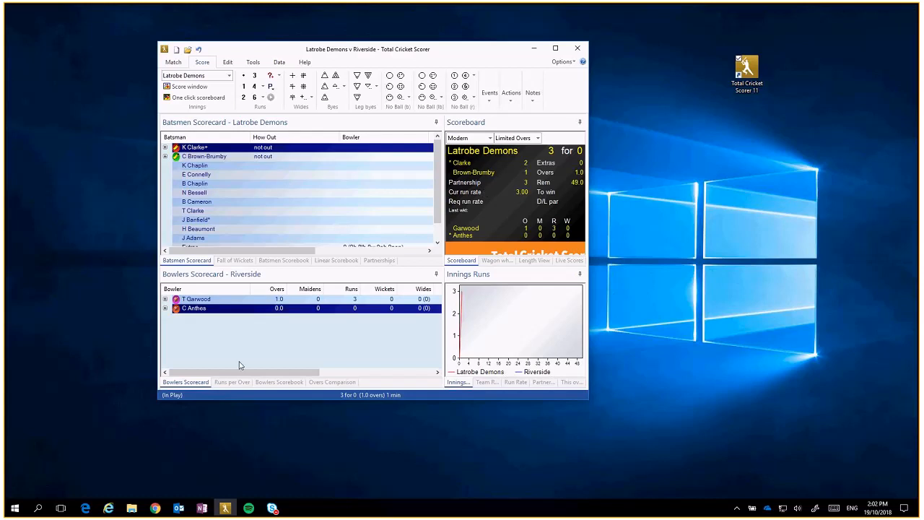
mouse_move(154, 508)
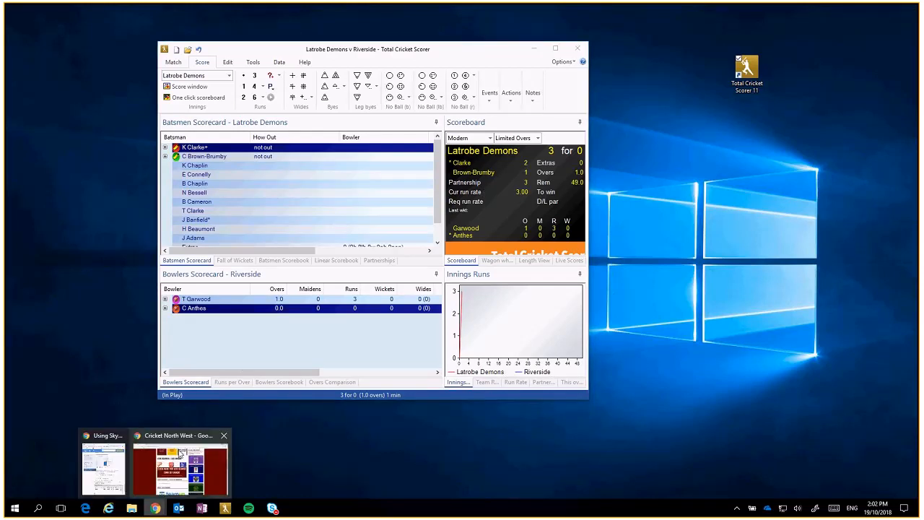
click(180, 454)
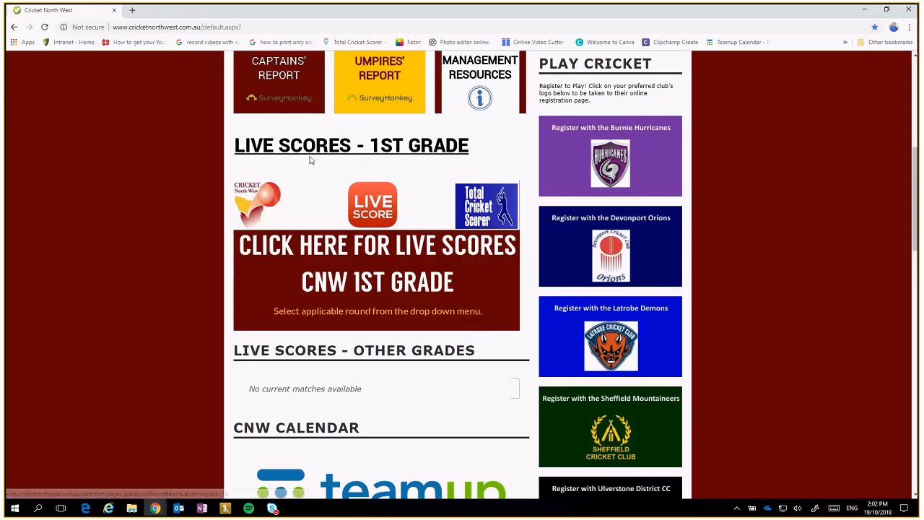
Step: Filter live scores to Round 1, Scorers Test Grade, and open Latrobe Demons v Riverside
click(391, 249)
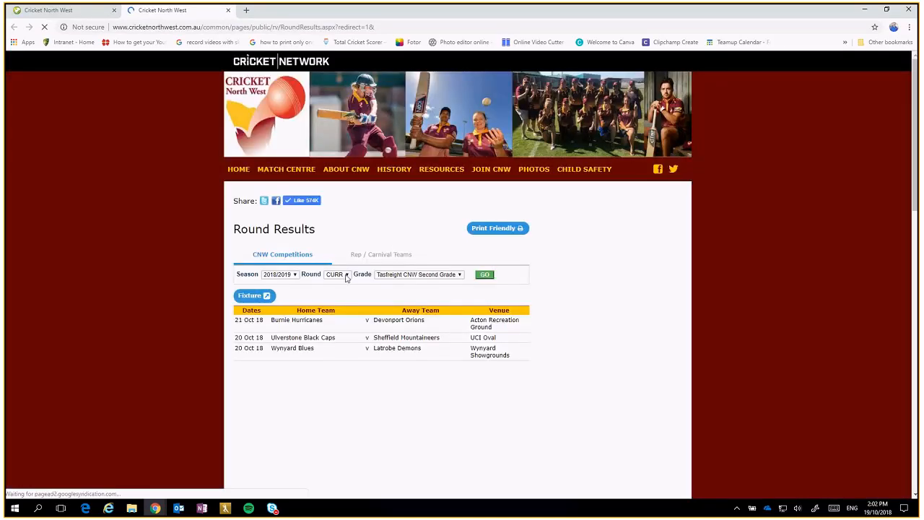
click(339, 274)
click(339, 36)
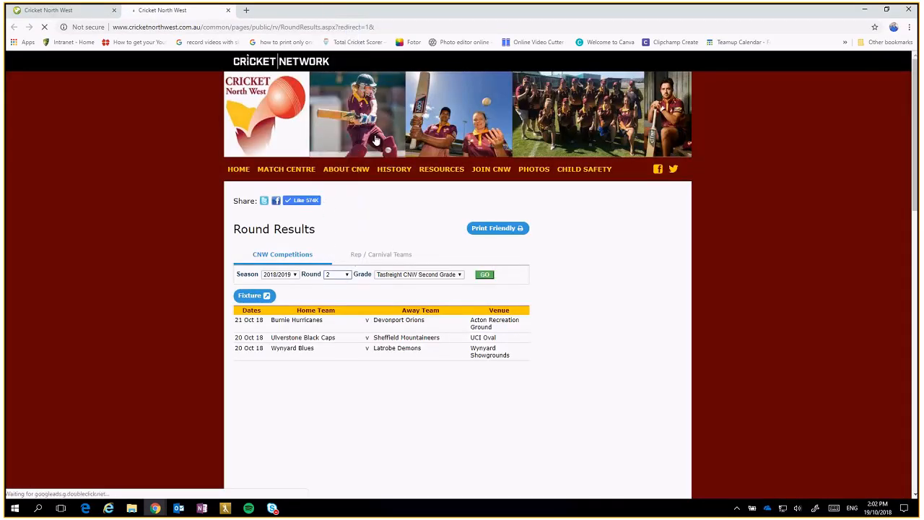
click(415, 275)
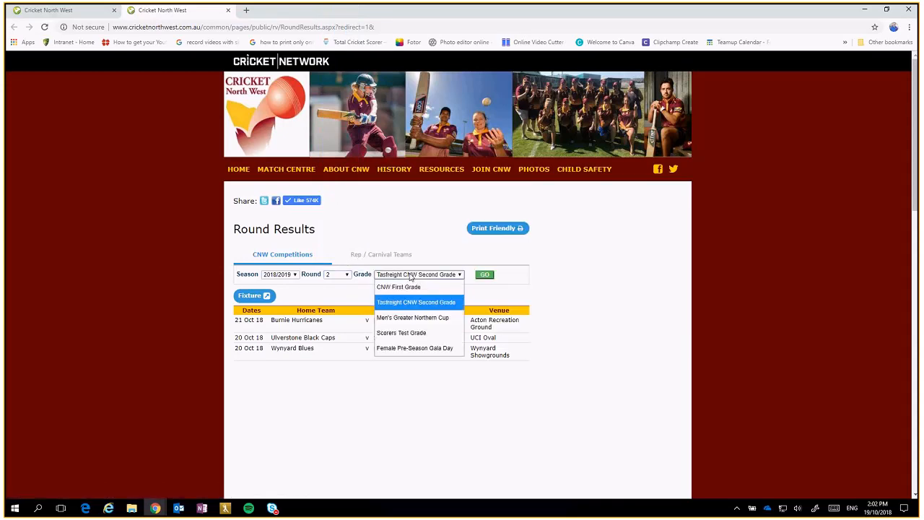
click(421, 333)
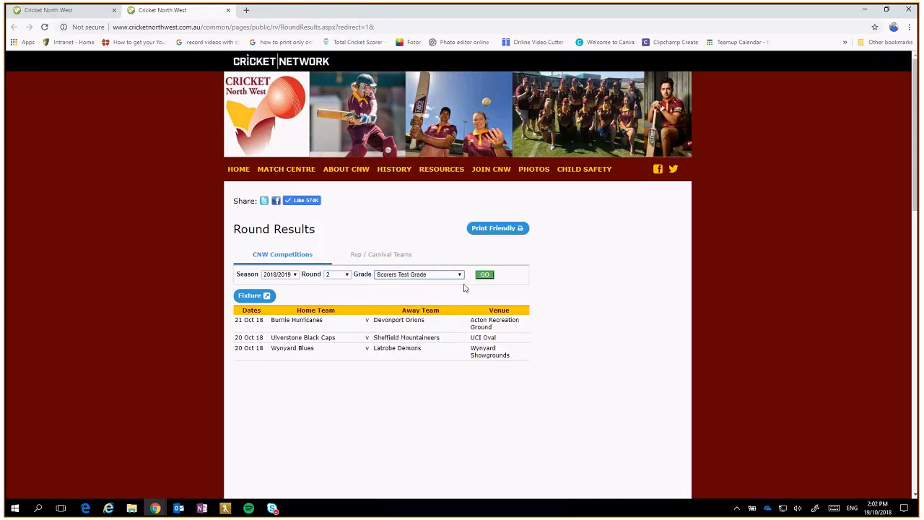
click(349, 276)
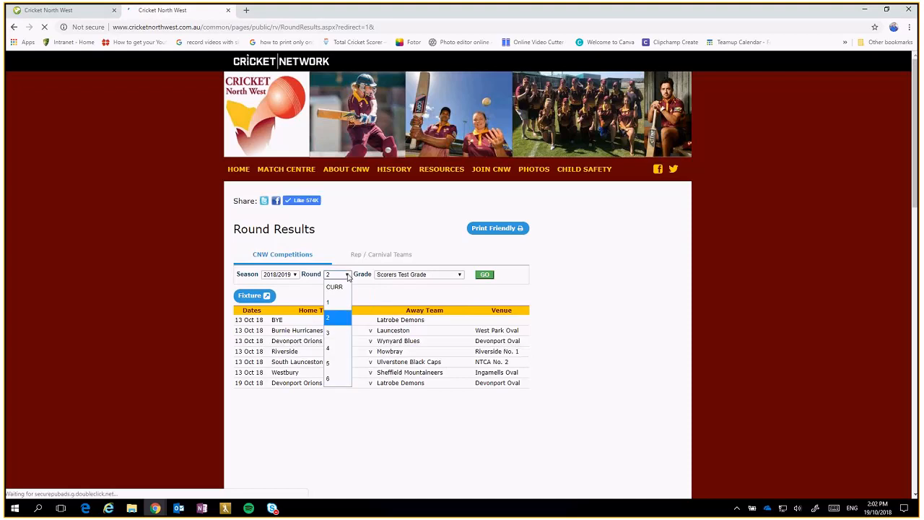
click(336, 301)
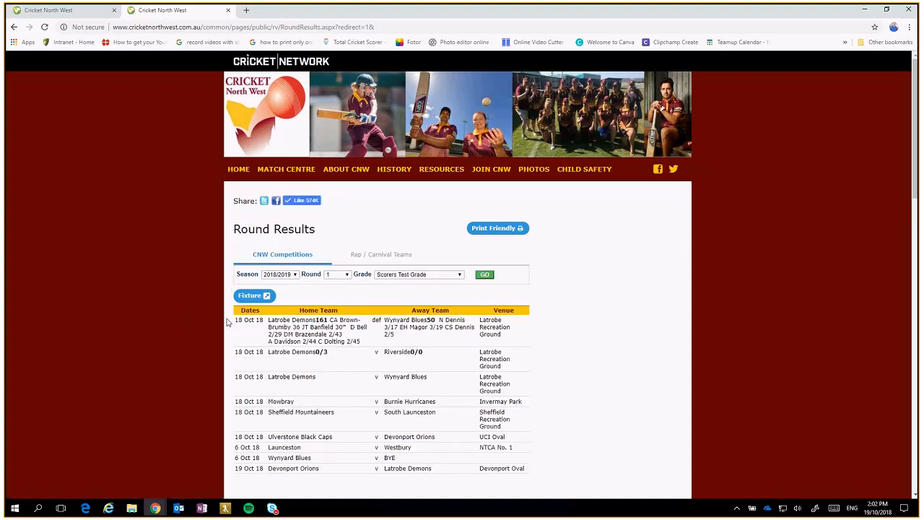
scroll(189, 293, down, 2)
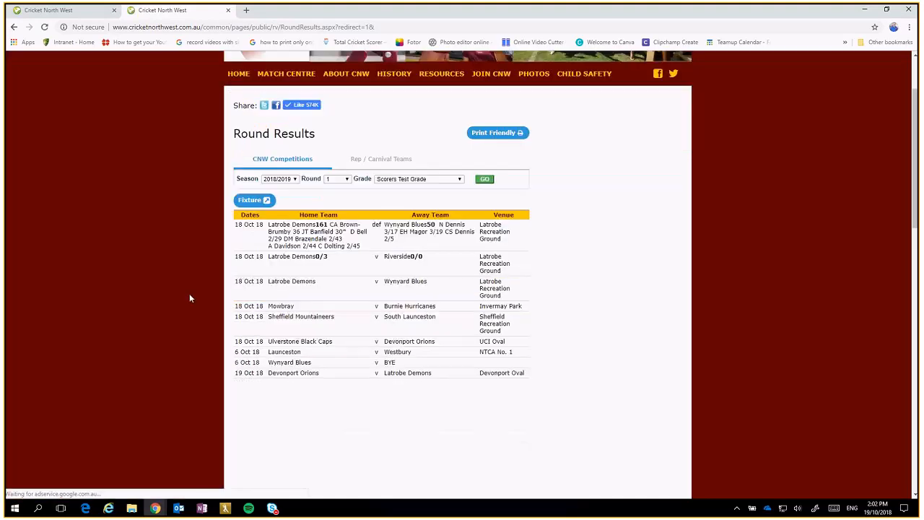
click(342, 267)
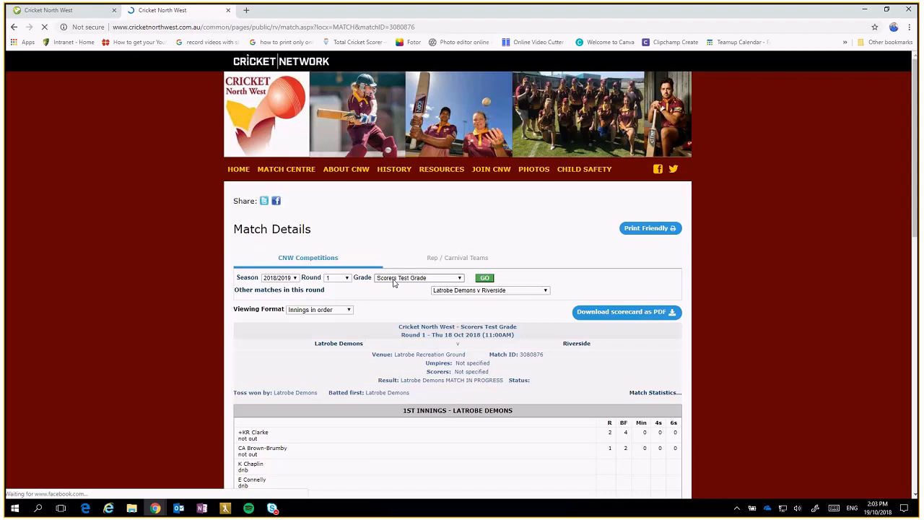
Step: Review the Latrobe Demons 0/3 scorecard, then restore and minimise the browser window
scroll(607, 289, down, 4)
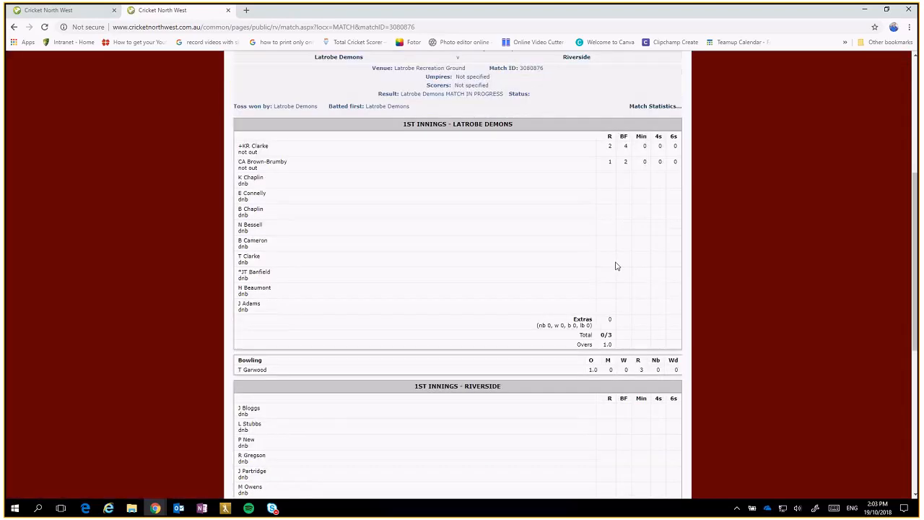
scroll(615, 265, up, 1)
scroll(616, 263, down, 4)
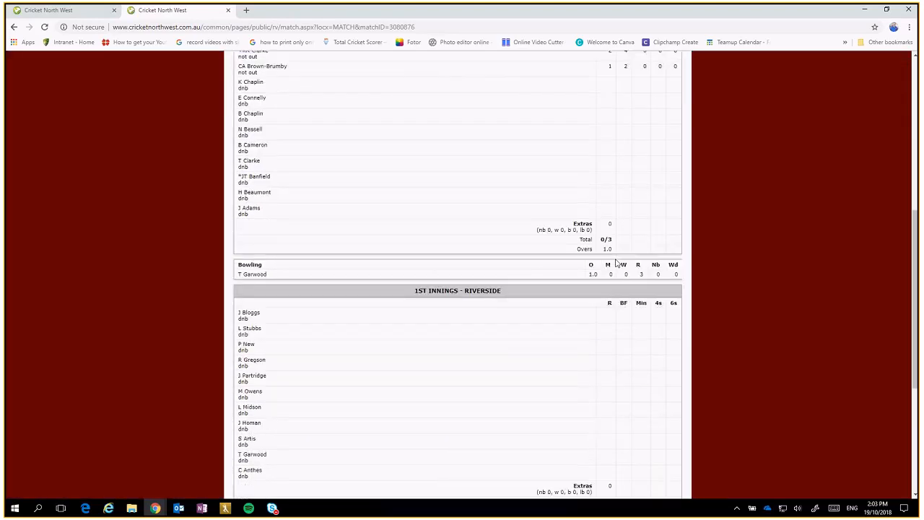
scroll(616, 263, up, 5)
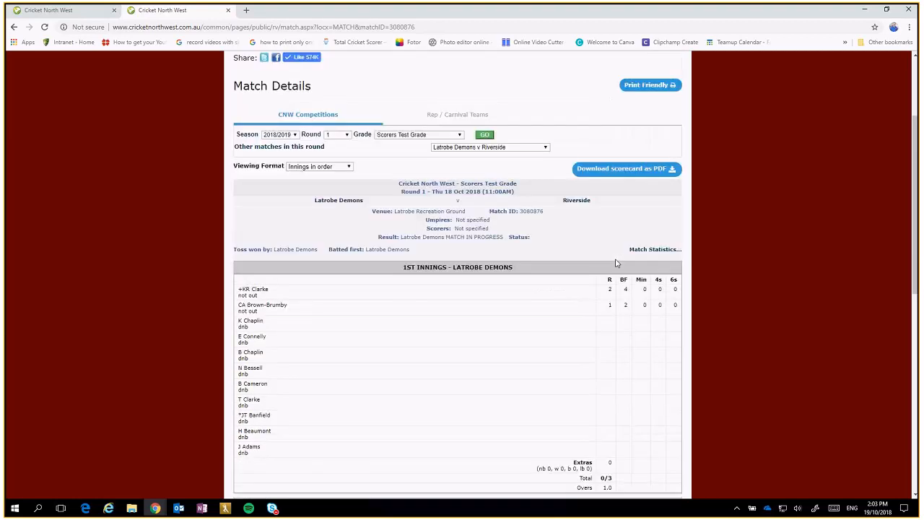
scroll(503, 315, up, 1)
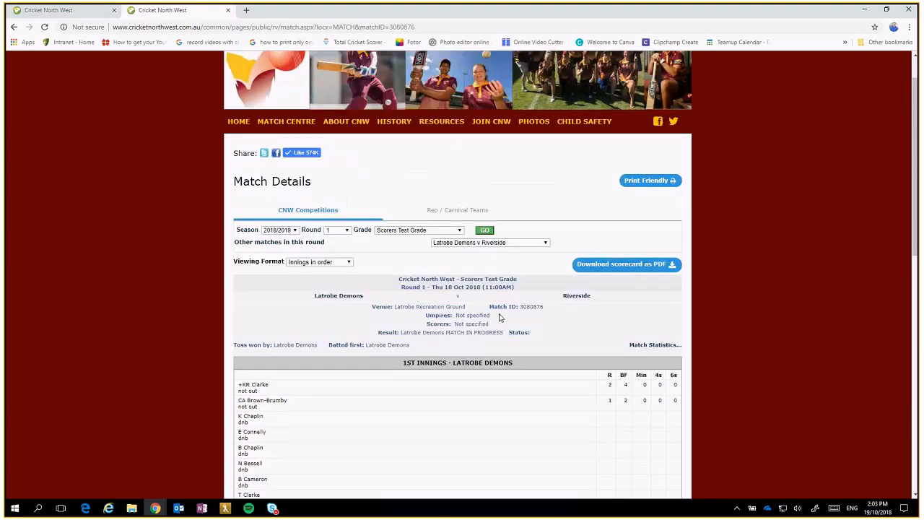
scroll(501, 317, down, 1)
scroll(179, 205, up, 1)
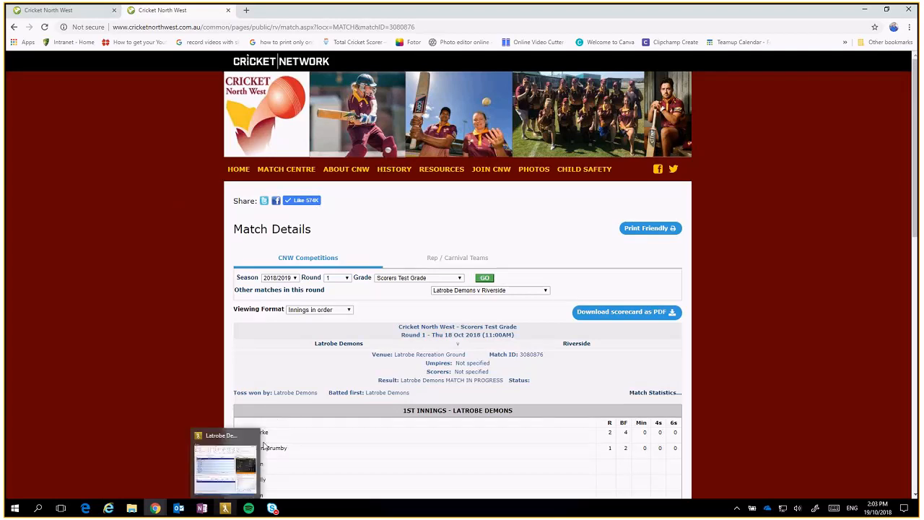
click(888, 10)
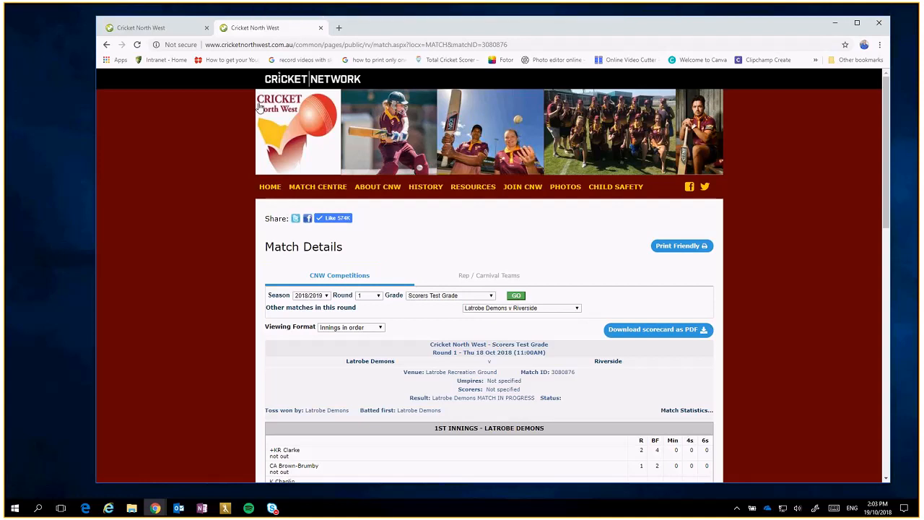
click(835, 22)
Step: Maximise the scorer, upload the 3-for-0 match to MyCricket, and acknowledge the success message
click(556, 48)
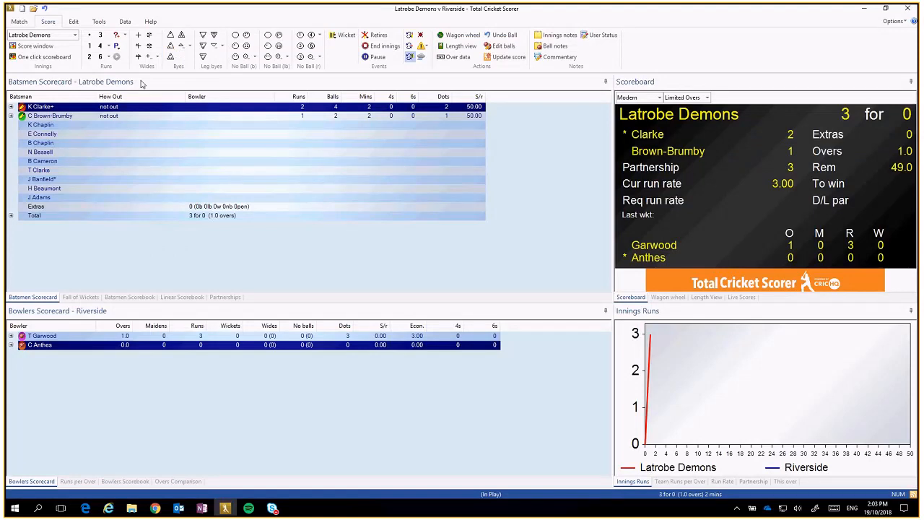
click(124, 22)
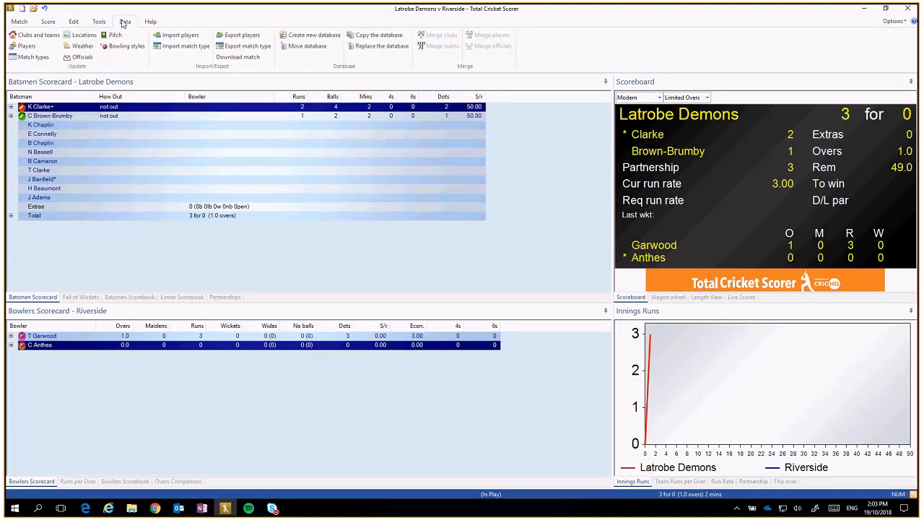
click(20, 22)
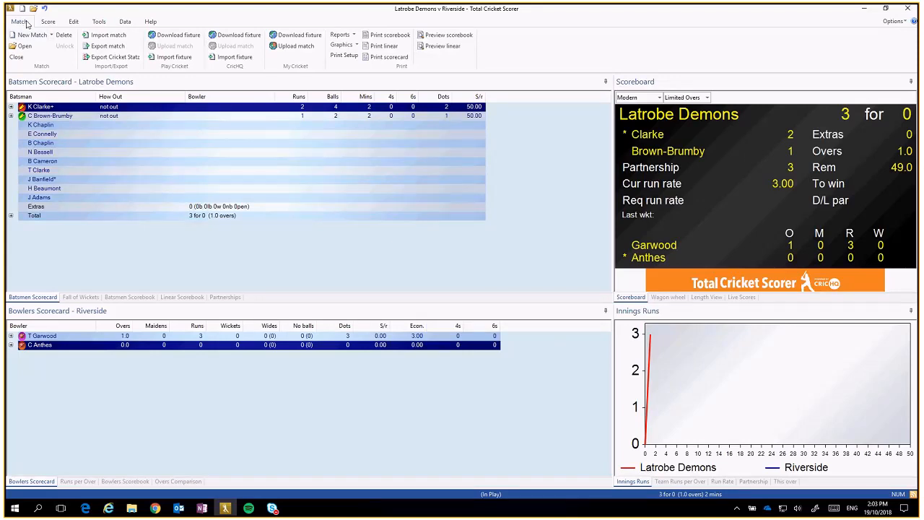
click(291, 47)
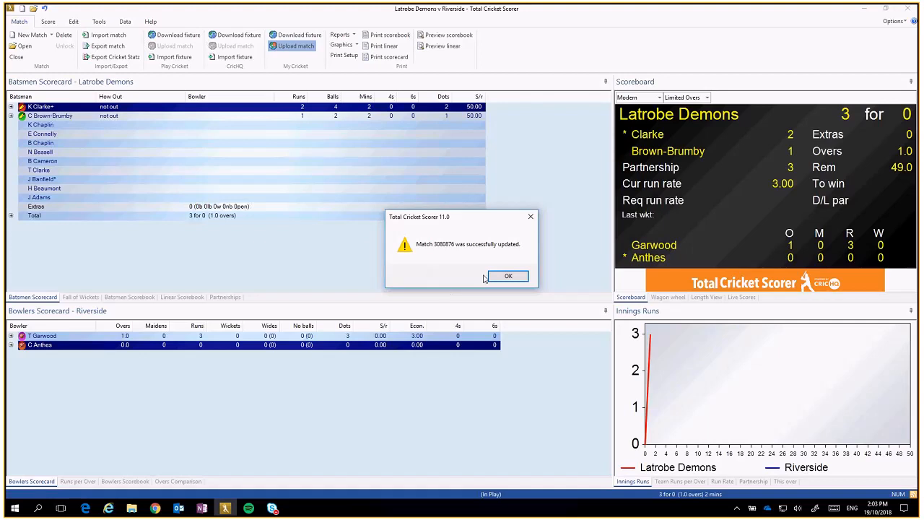
click(508, 277)
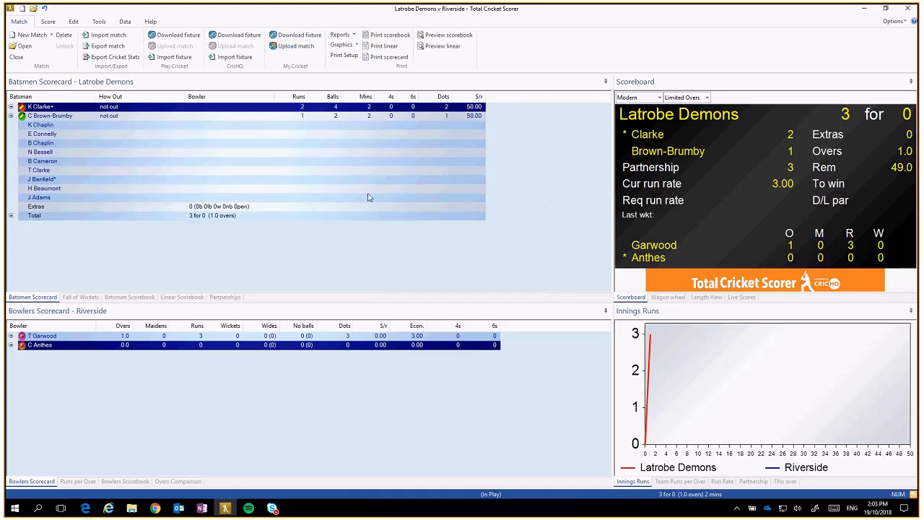